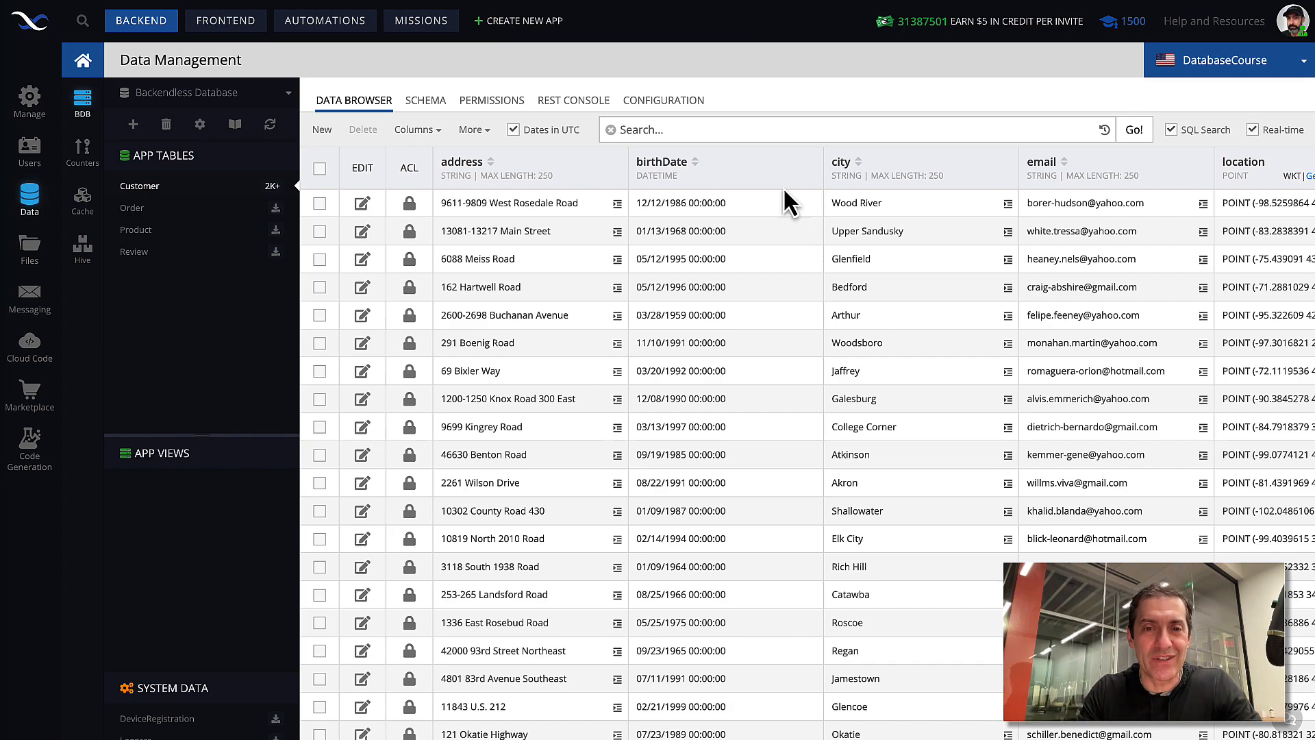
Open the Customer table's REST Console and select email and name as the columns to return
{"action": "left_click", "coordinate": [575, 102]}
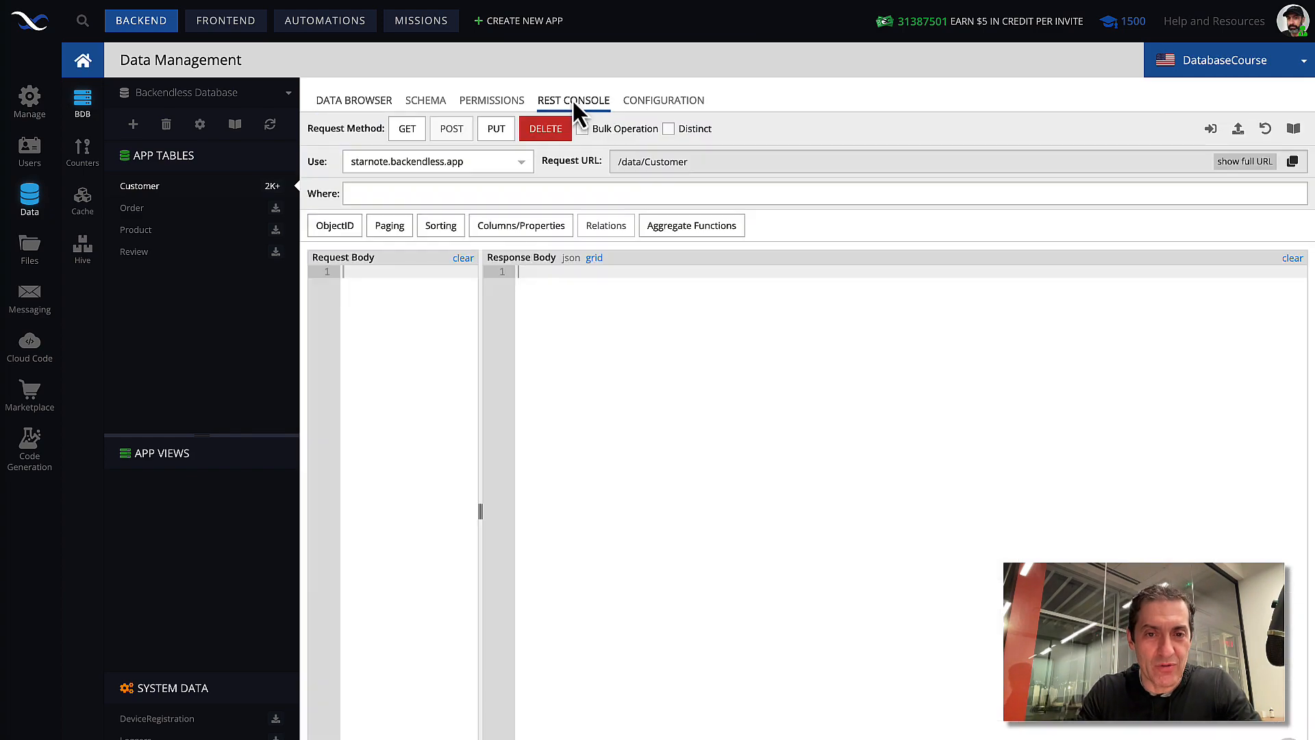
{"action": "left_click", "coordinate": [517, 233]}
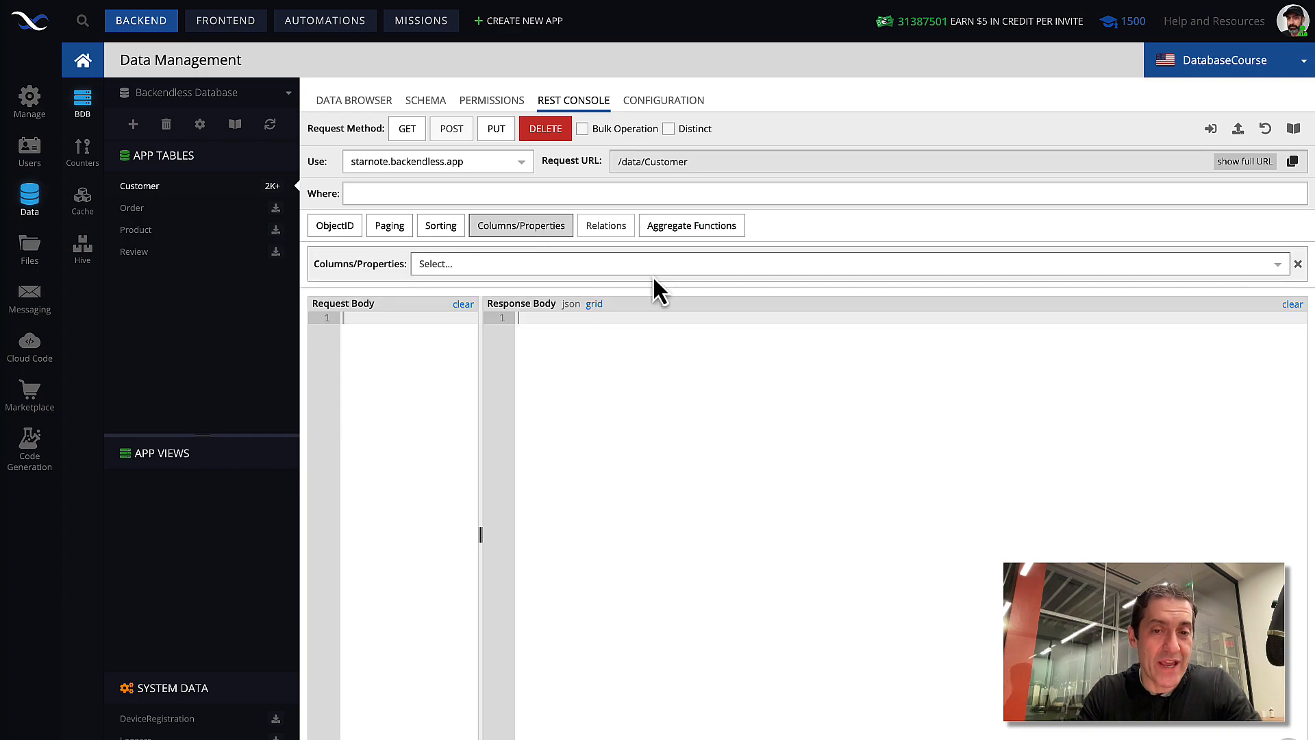
{"action": "left_click", "coordinate": [616, 264]}
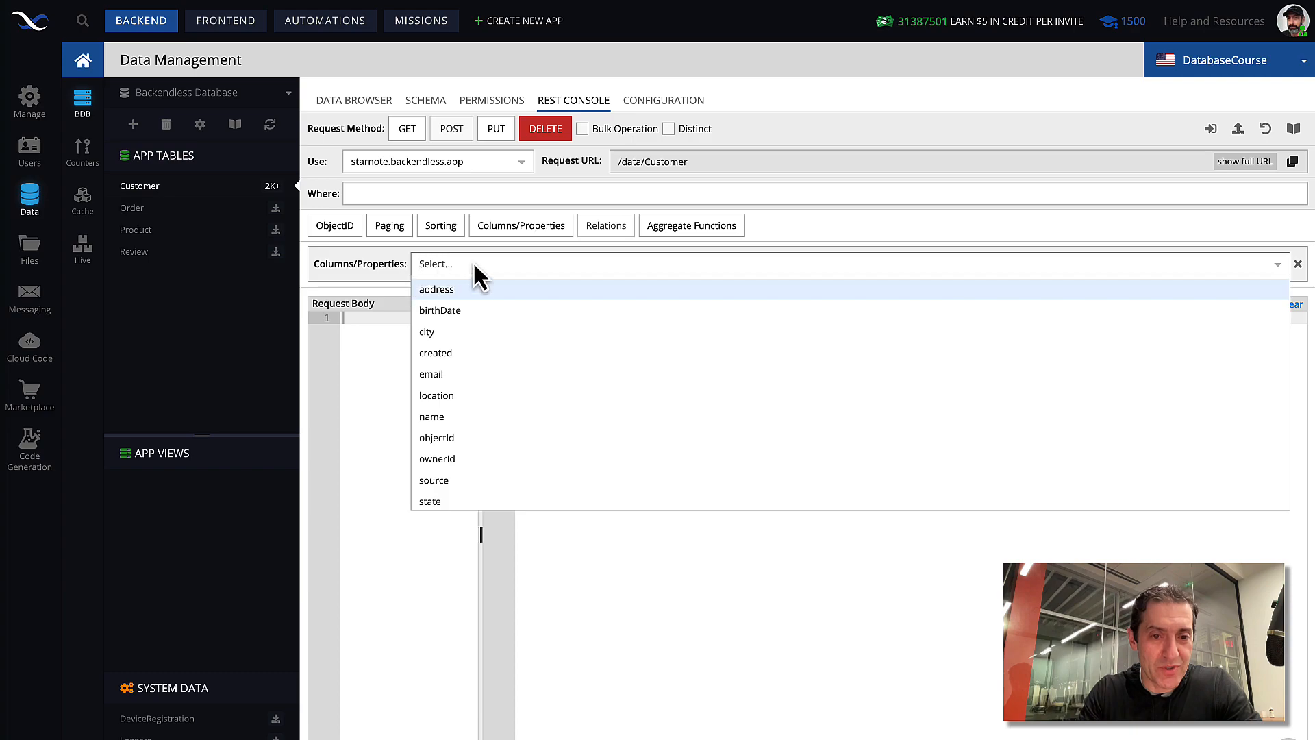
{"action": "left_click", "coordinate": [489, 381]}
{"action": "left_click", "coordinate": [541, 265]}
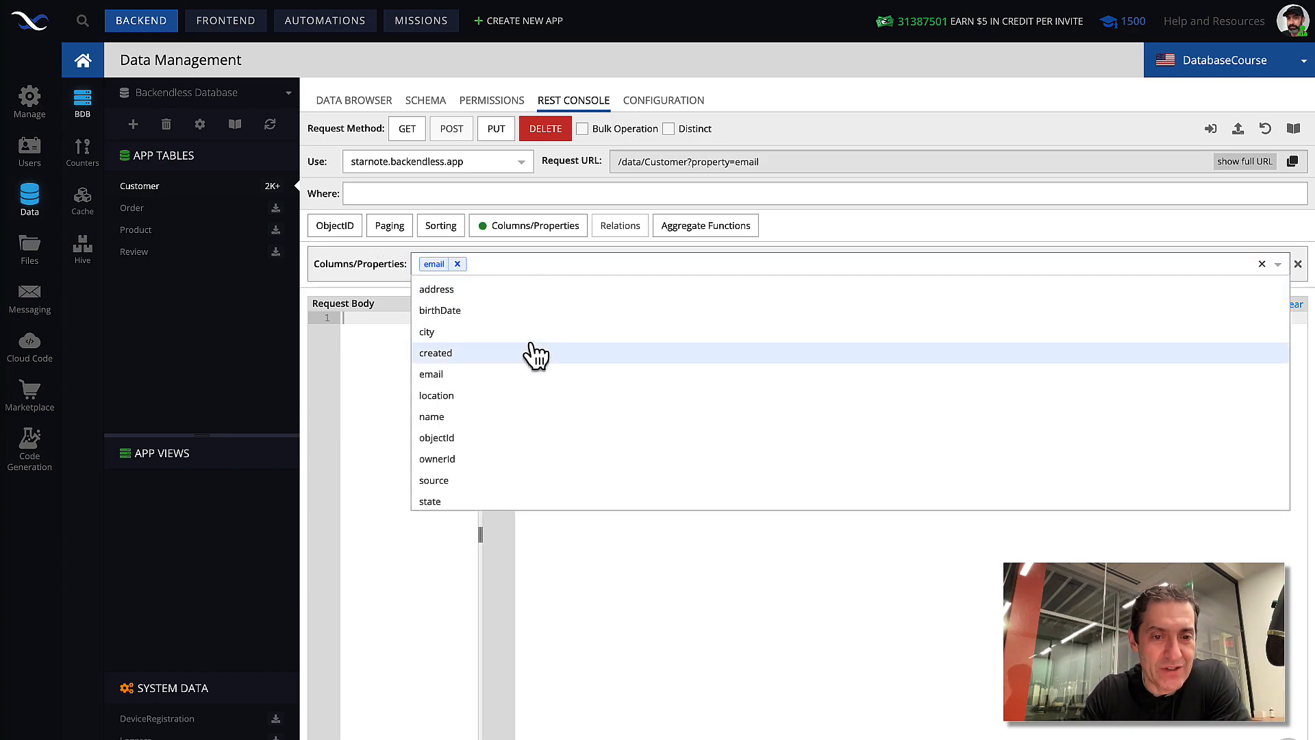
{"action": "left_click", "coordinate": [479, 417]}
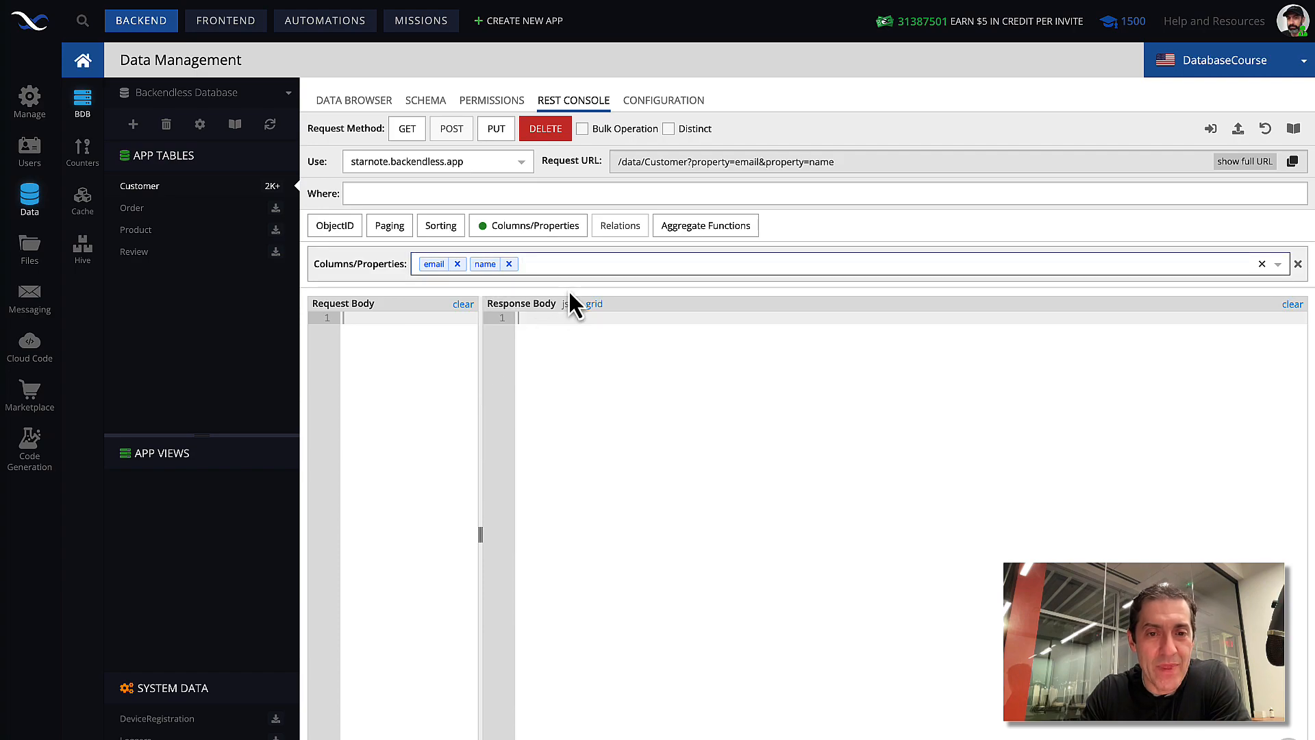
Add the custom property UPPER(city) to the returned columns and send the GET request
{"action": "left_click", "coordinate": [558, 265]}
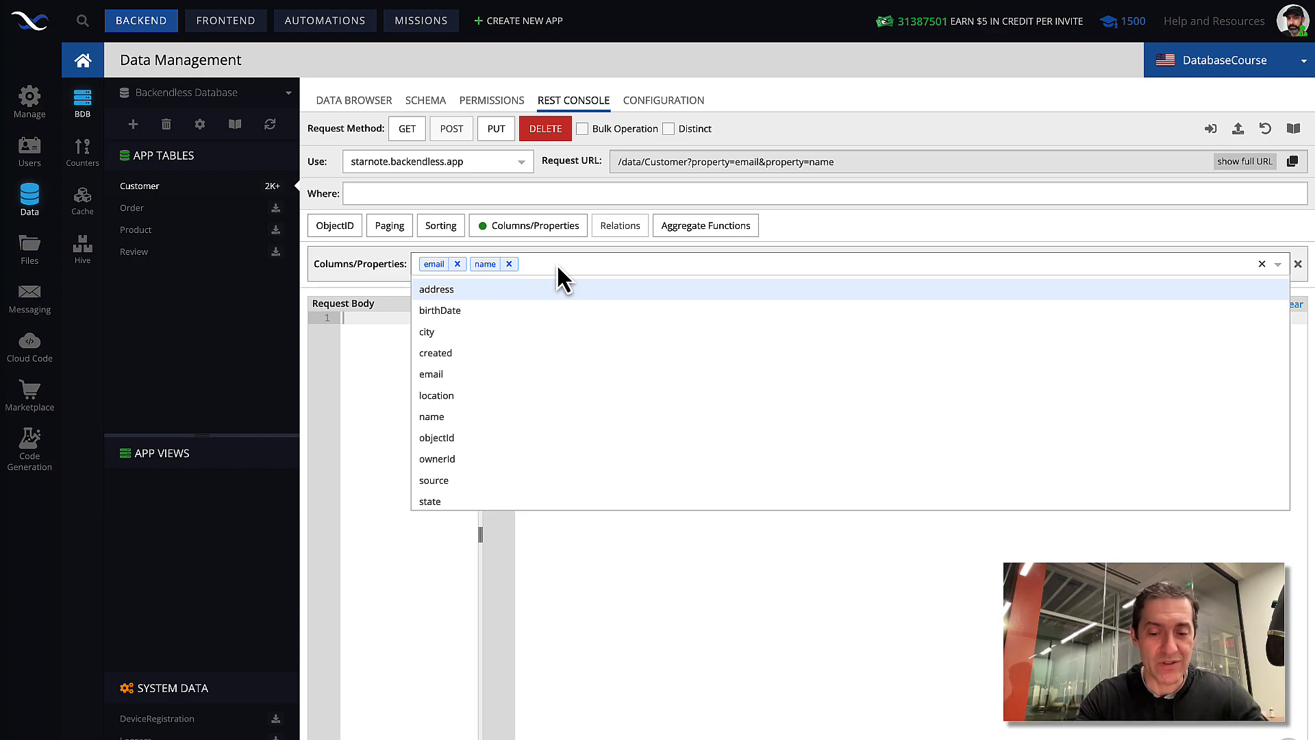
{"action": "type", "text": "UPPER(city"}
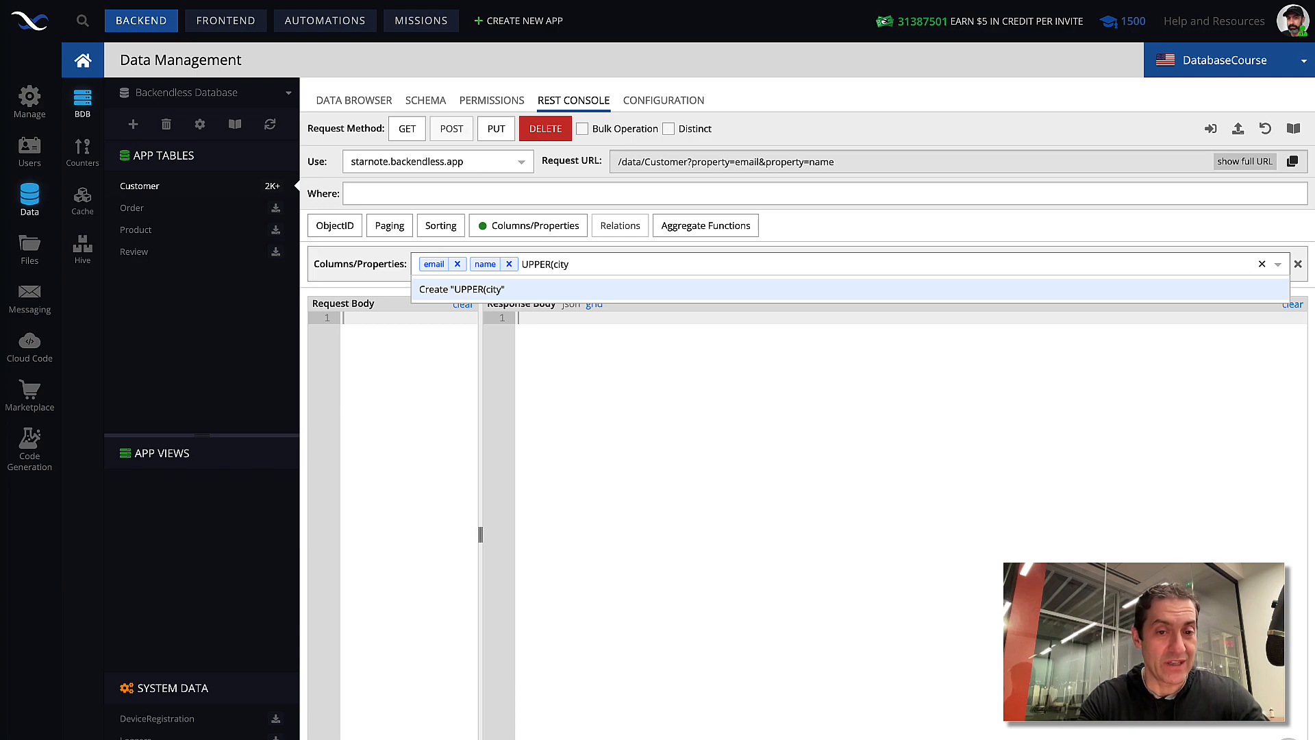
{"action": "key", "text": "Return"}
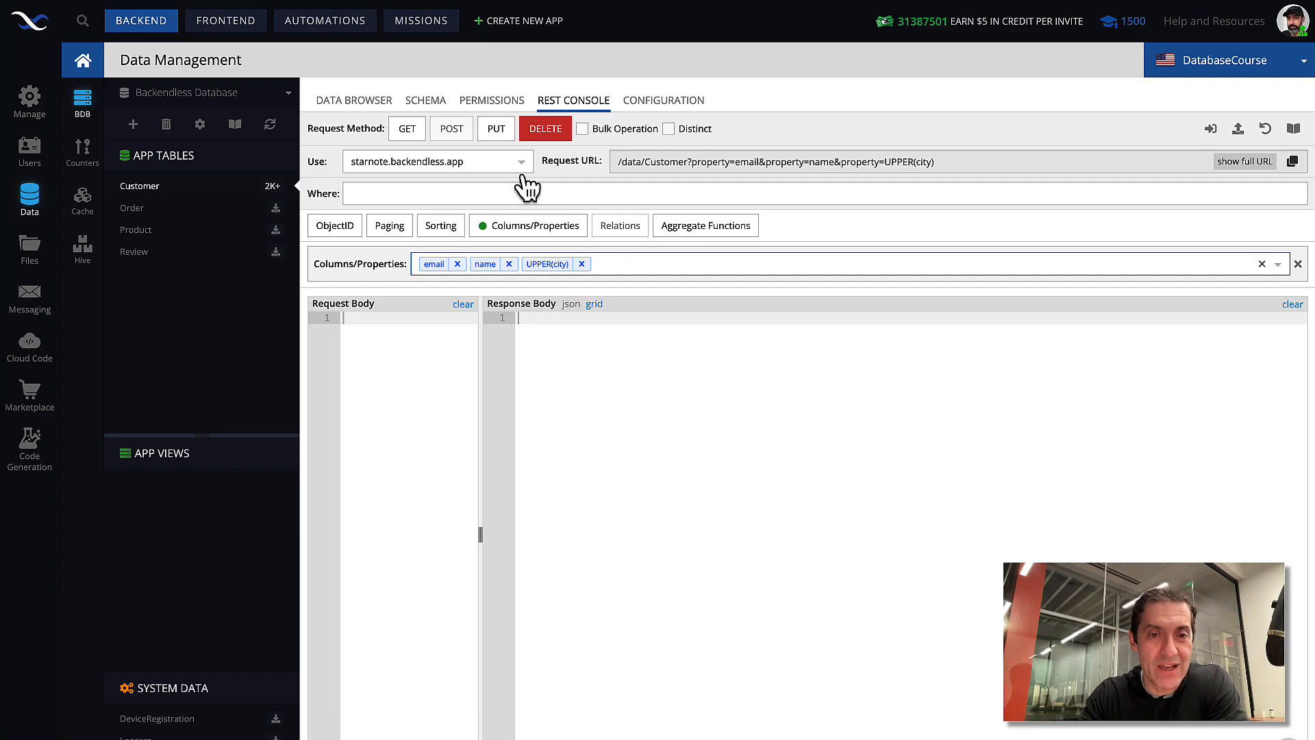
{"action": "left_click", "coordinate": [413, 134]}
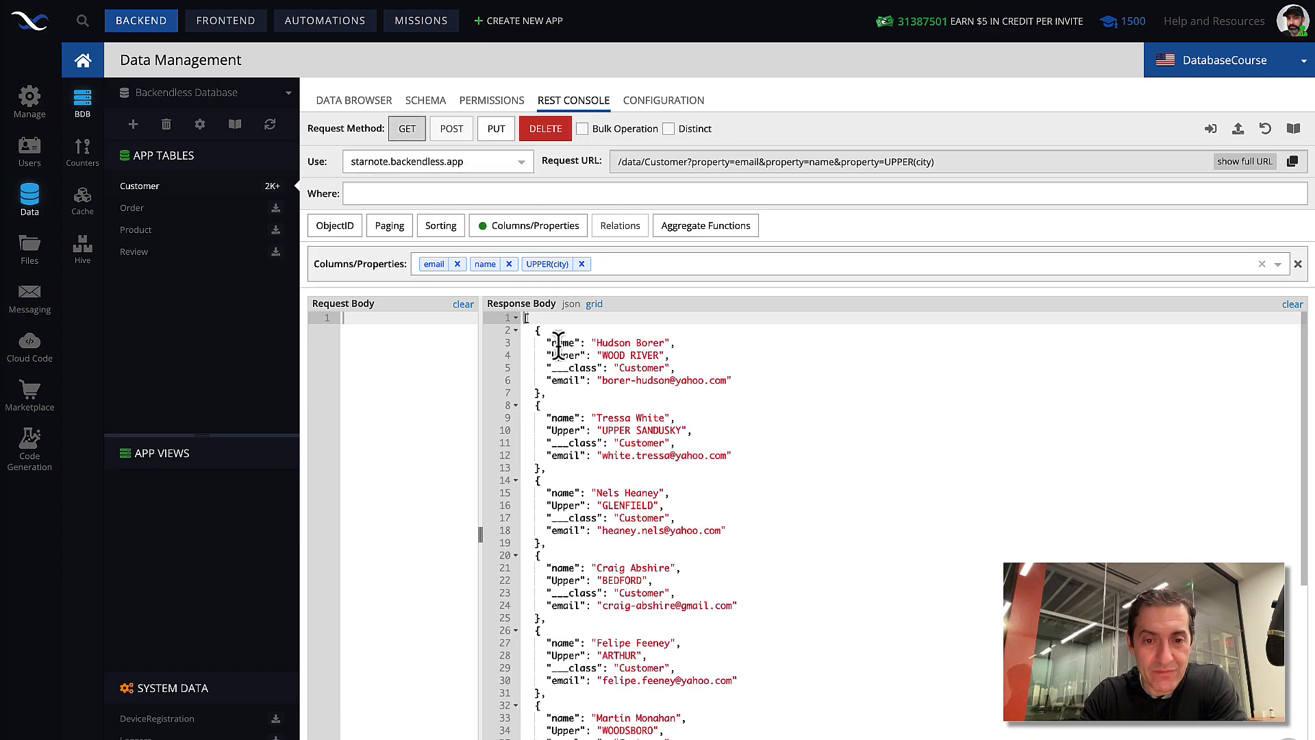
{"action": "left_click_drag", "start_coordinate": [600, 355], "coordinate": [661, 355]}
{"action": "left_click_drag", "start_coordinate": [601, 430], "coordinate": [683, 430]}
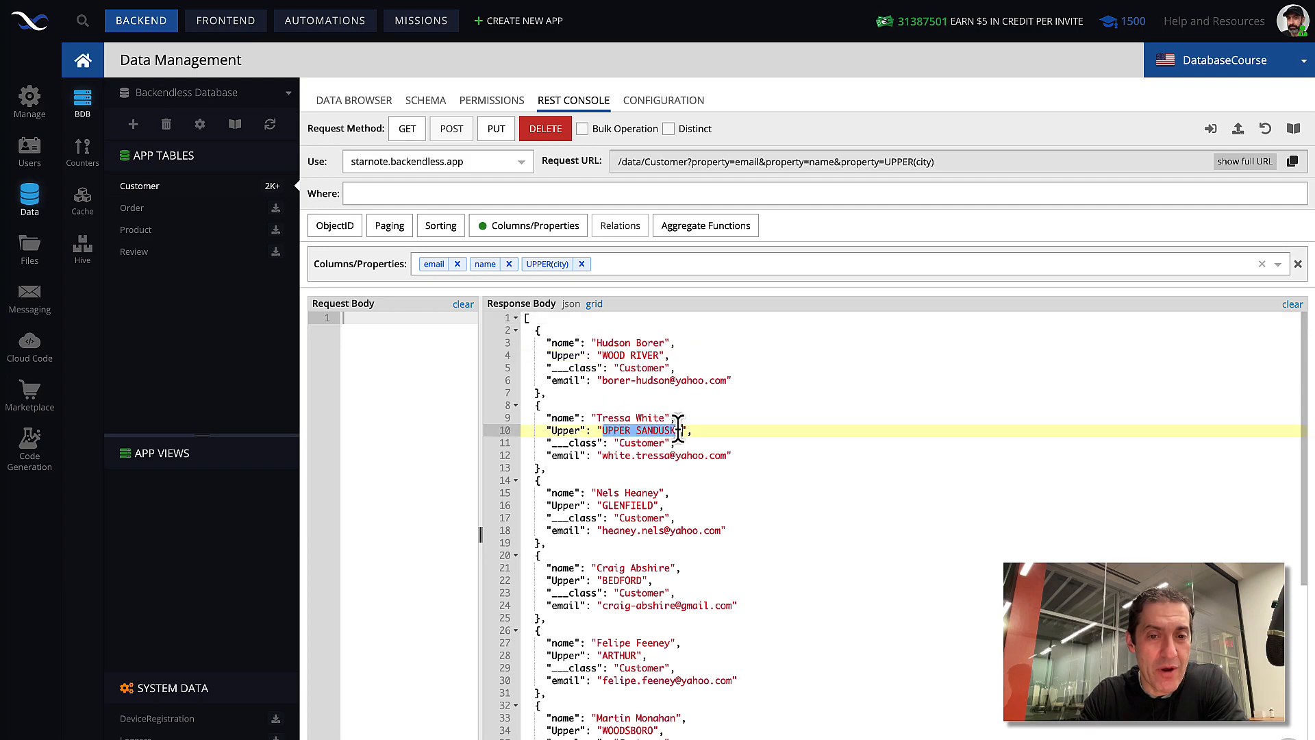
{"action": "double_click", "coordinate": [563, 355]}
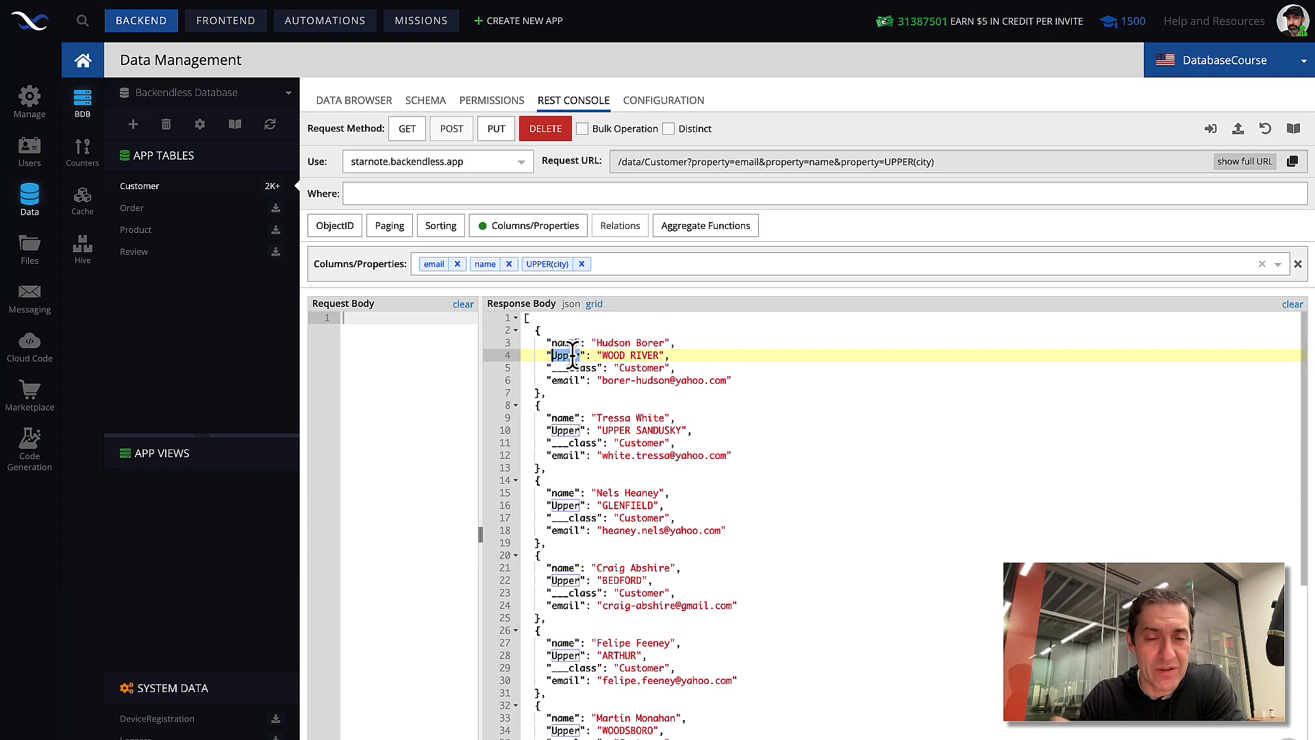
Give the UPPER(city) property the alias city and send the GET request
{"action": "left_click", "coordinate": [555, 265]}
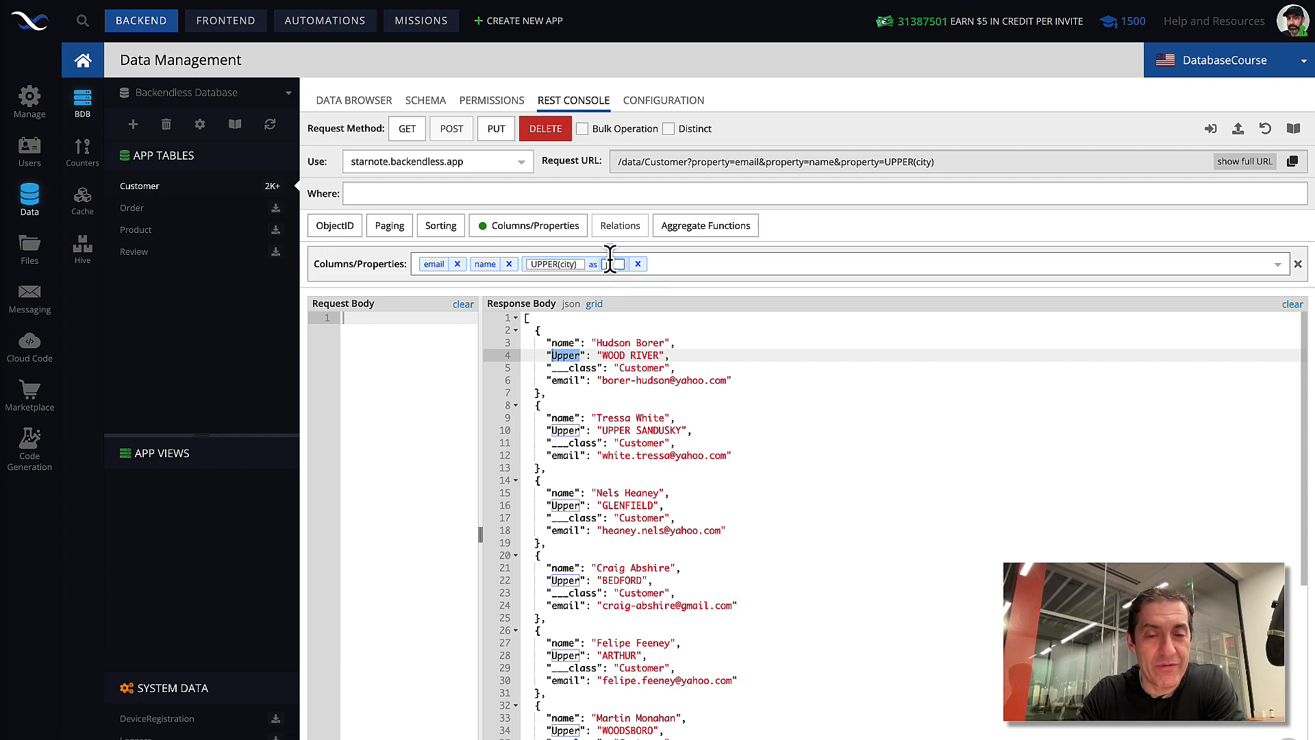
{"action": "type", "text": "city"}
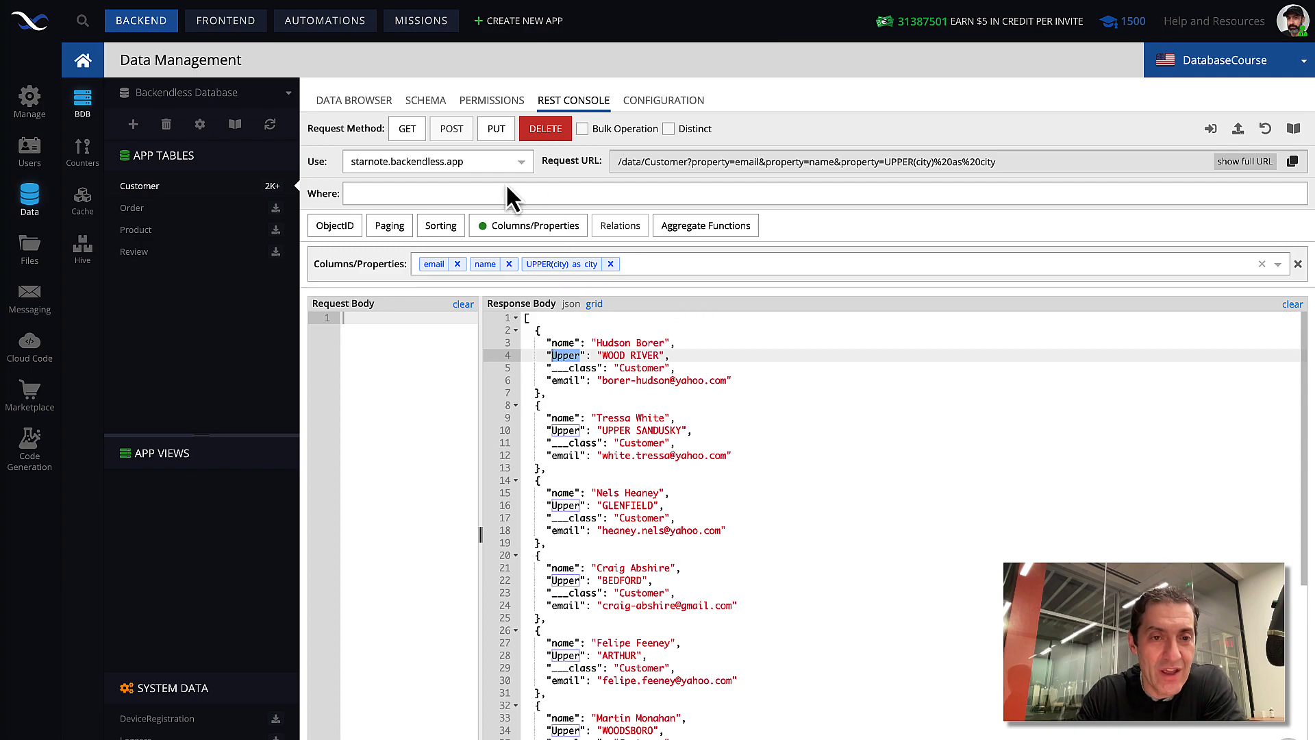
{"action": "left_click", "coordinate": [410, 137]}
{"action": "left_click_drag", "start_coordinate": [547, 367], "coordinate": [656, 368]}
Set the alias of the UPPER(city) property to cityinUpperCase and send the GET request
{"action": "left_click", "coordinate": [588, 265]}
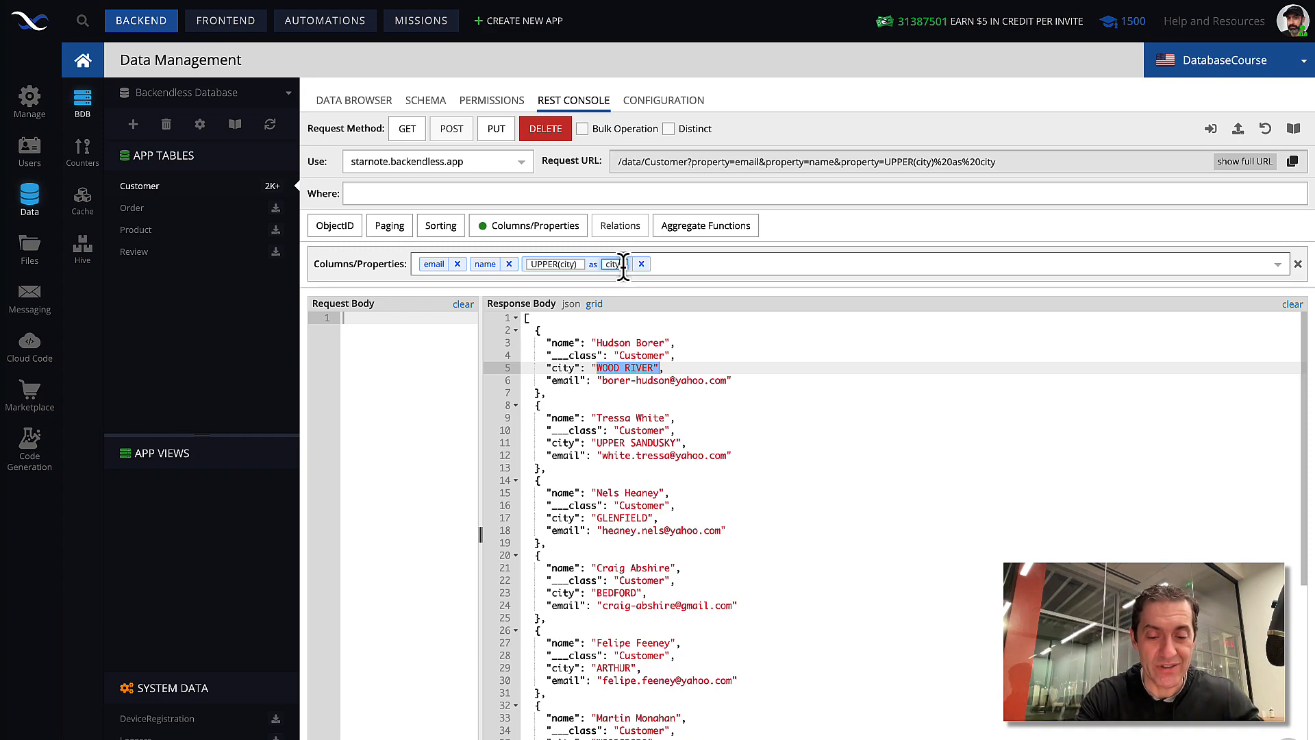
{"action": "type", "text": "inUpperCase"}
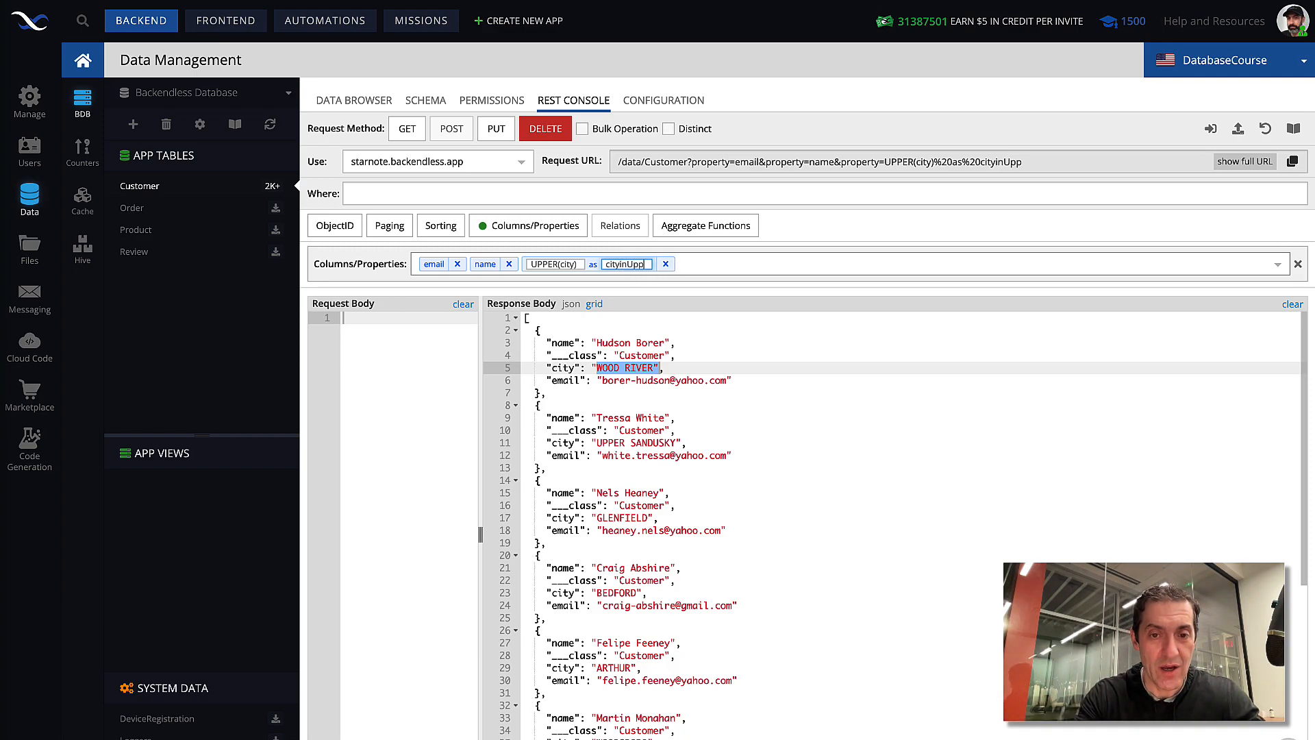
{"action": "key", "text": "Return"}
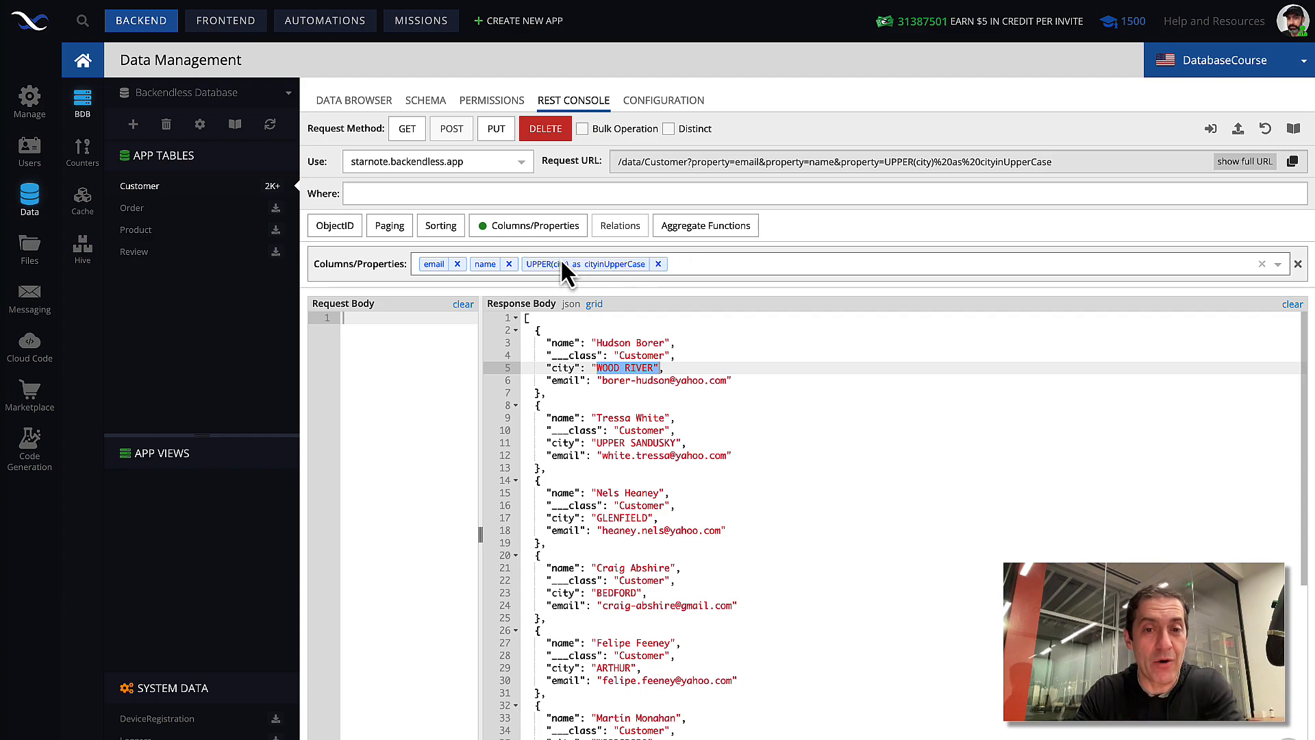
{"action": "left_click", "coordinate": [411, 136]}
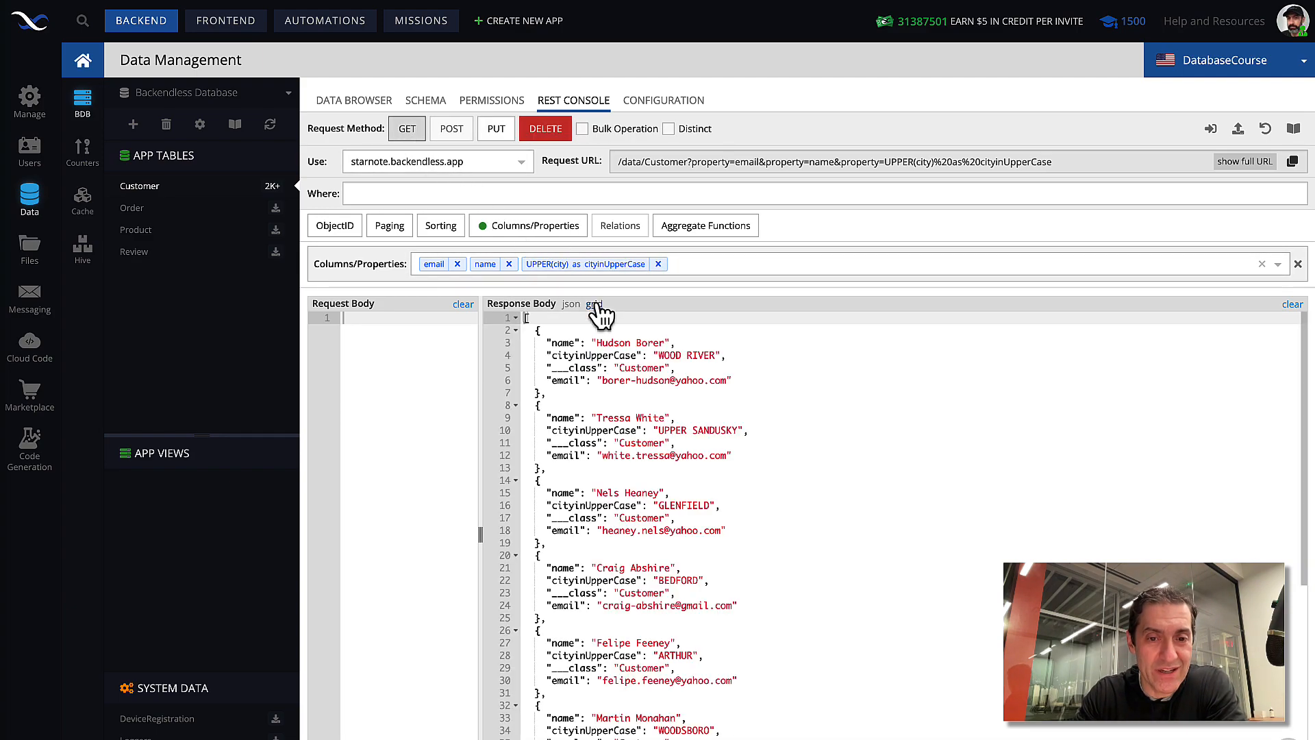
{"action": "double_click", "coordinate": [580, 355]}
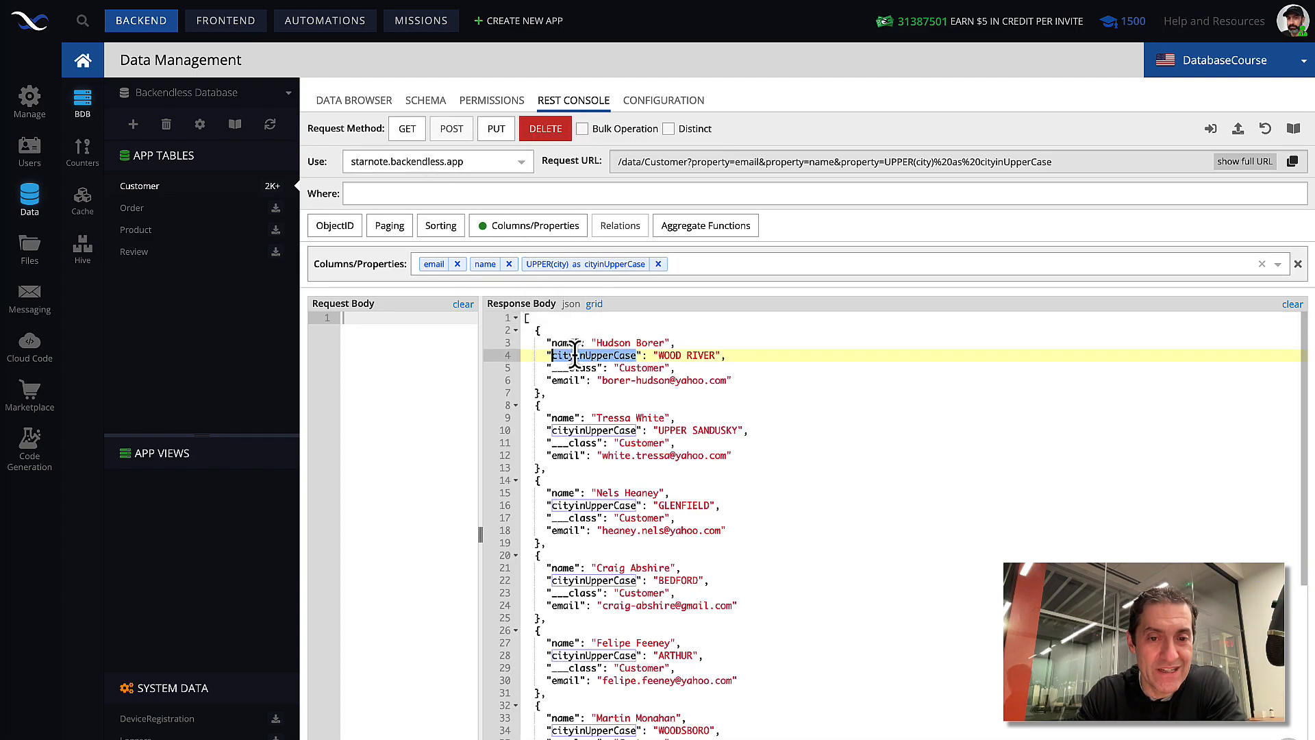
{"action": "left_click", "coordinate": [728, 355]}
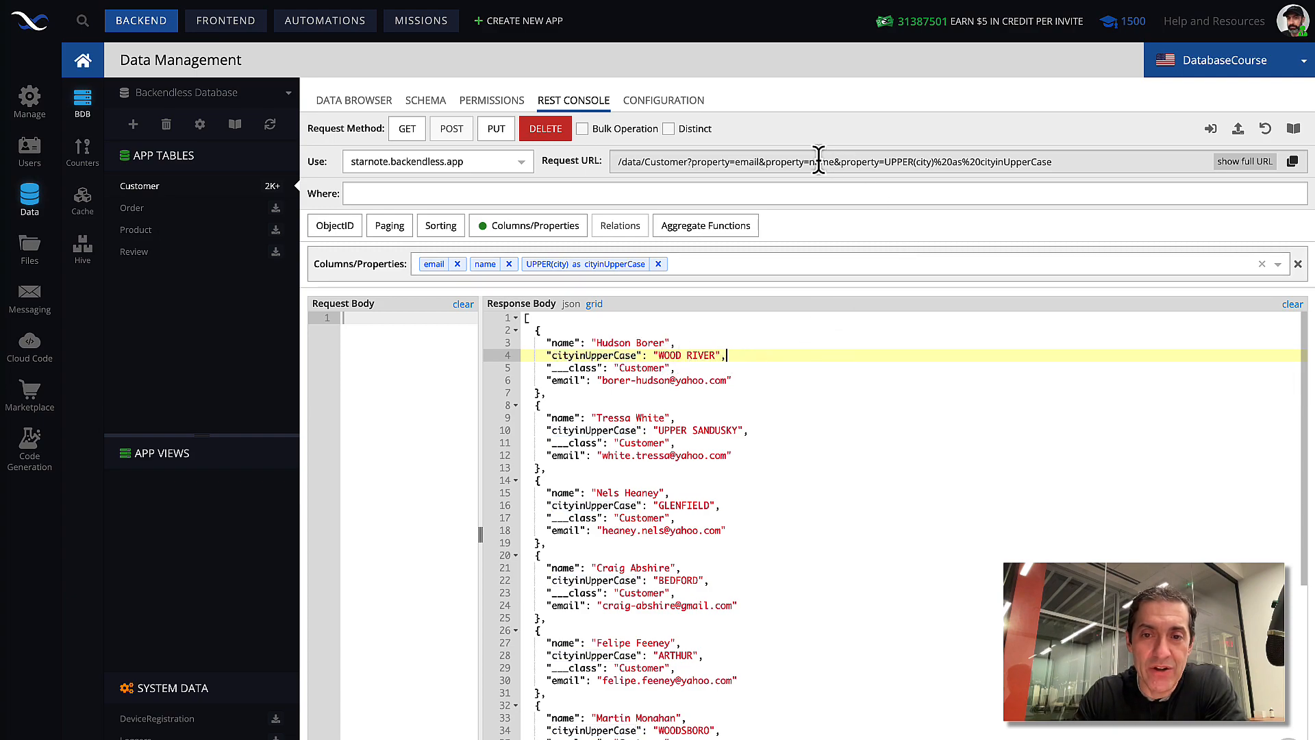
Examine how the request URL encodes the property parameters, including the UPPER(city) function and its alias
{"action": "left_click", "coordinate": [721, 164]}
{"action": "left_click_drag", "start_coordinate": [1058, 163], "coordinate": [754, 162]}
{"action": "left_click", "coordinate": [867, 158]}
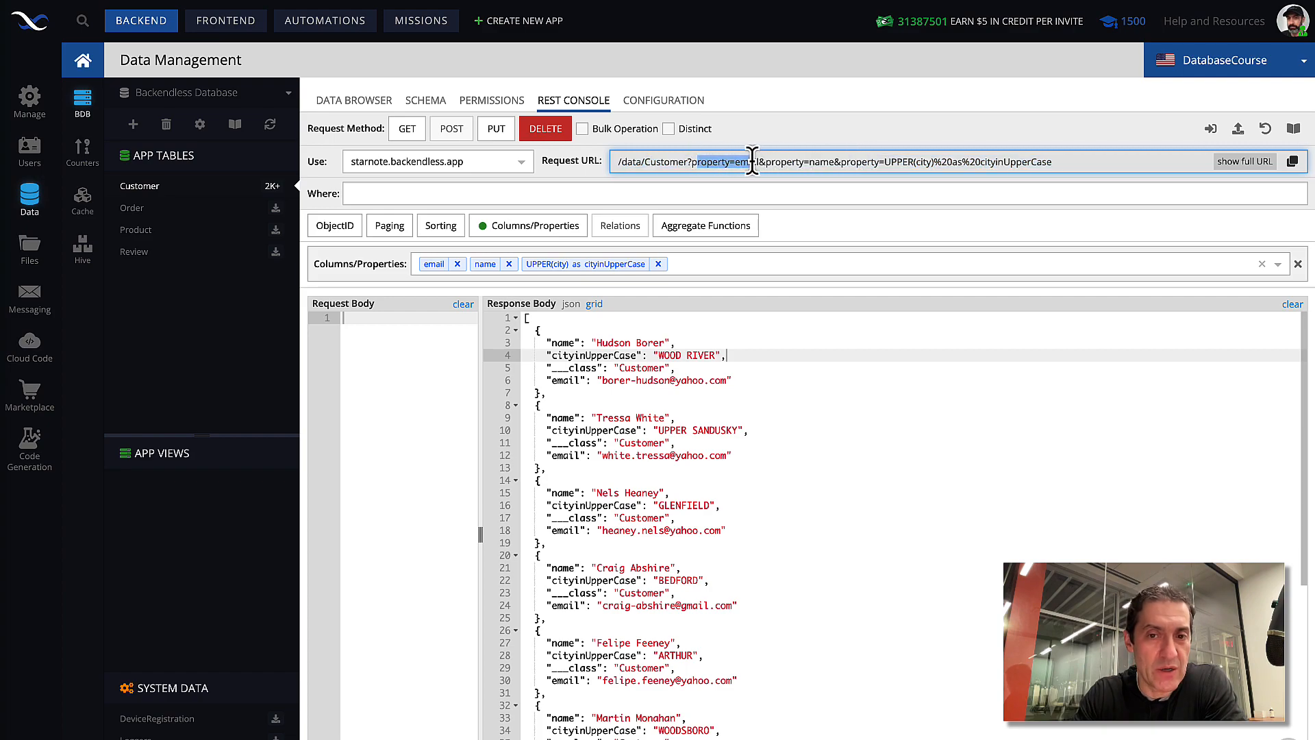
{"action": "left_click", "coordinate": [841, 162]}
{"action": "left_click_drag", "start_coordinate": [841, 162], "coordinate": [1054, 162]}
{"action": "left_click", "coordinate": [885, 159]}
{"action": "left_click", "coordinate": [904, 163]}
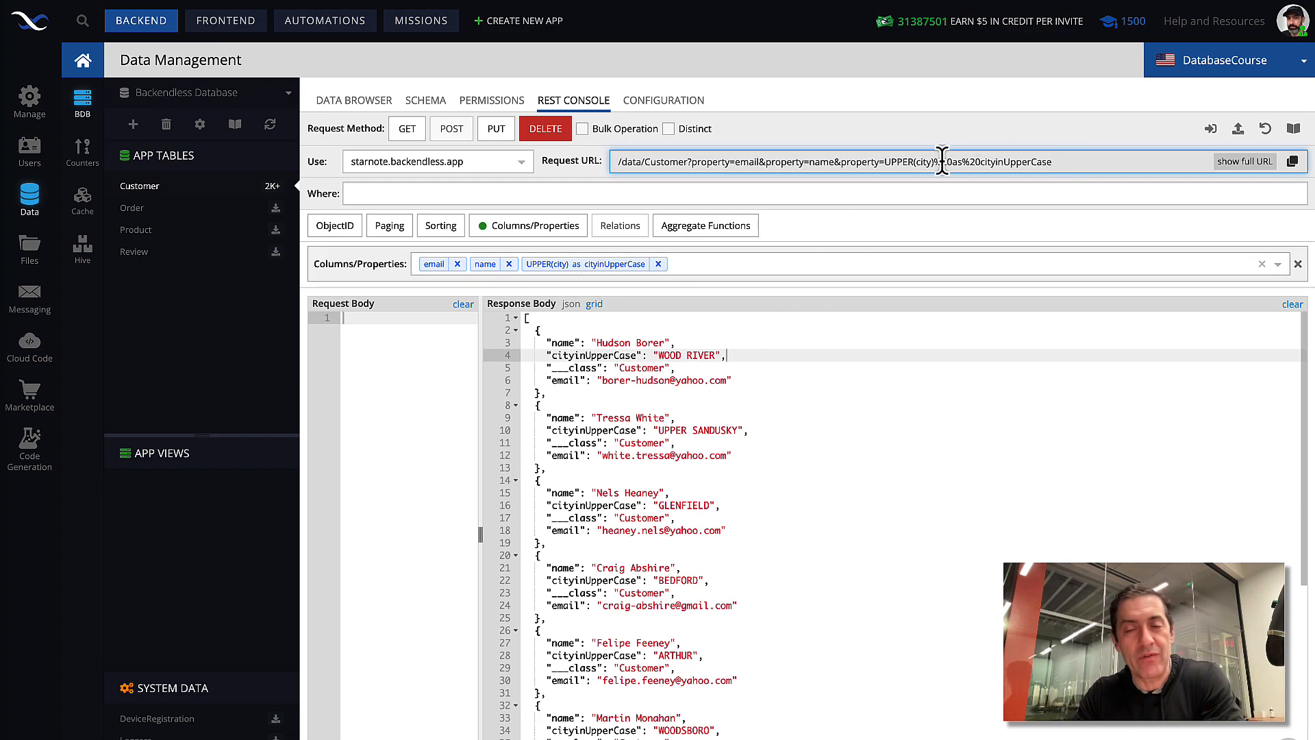
{"action": "left_click_drag", "start_coordinate": [1058, 164], "coordinate": [885, 162]}
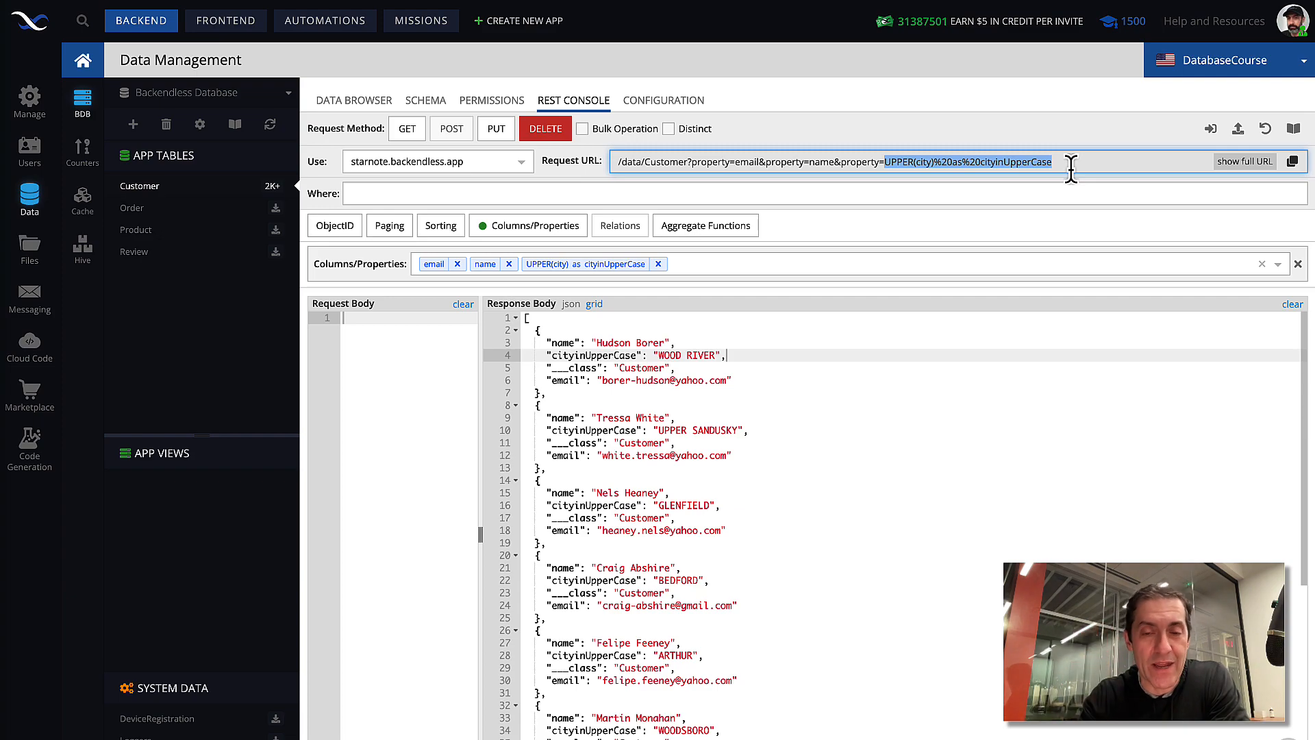
{"action": "left_click_drag", "start_coordinate": [1074, 164], "coordinate": [884, 168]}
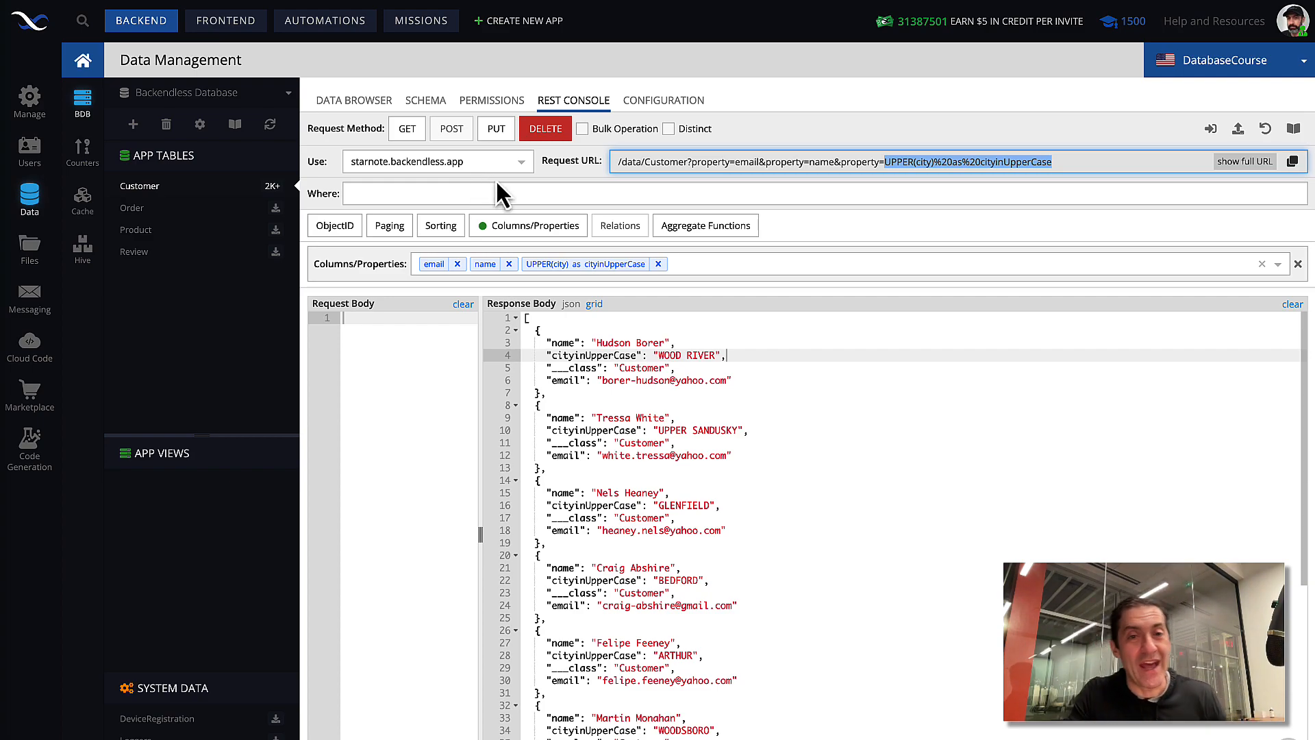
Check the Customer table's columns in the Data Browser and set the REST Console's where clause to YEAR(birthDate) > 1990
{"action": "left_click", "coordinate": [369, 103]}
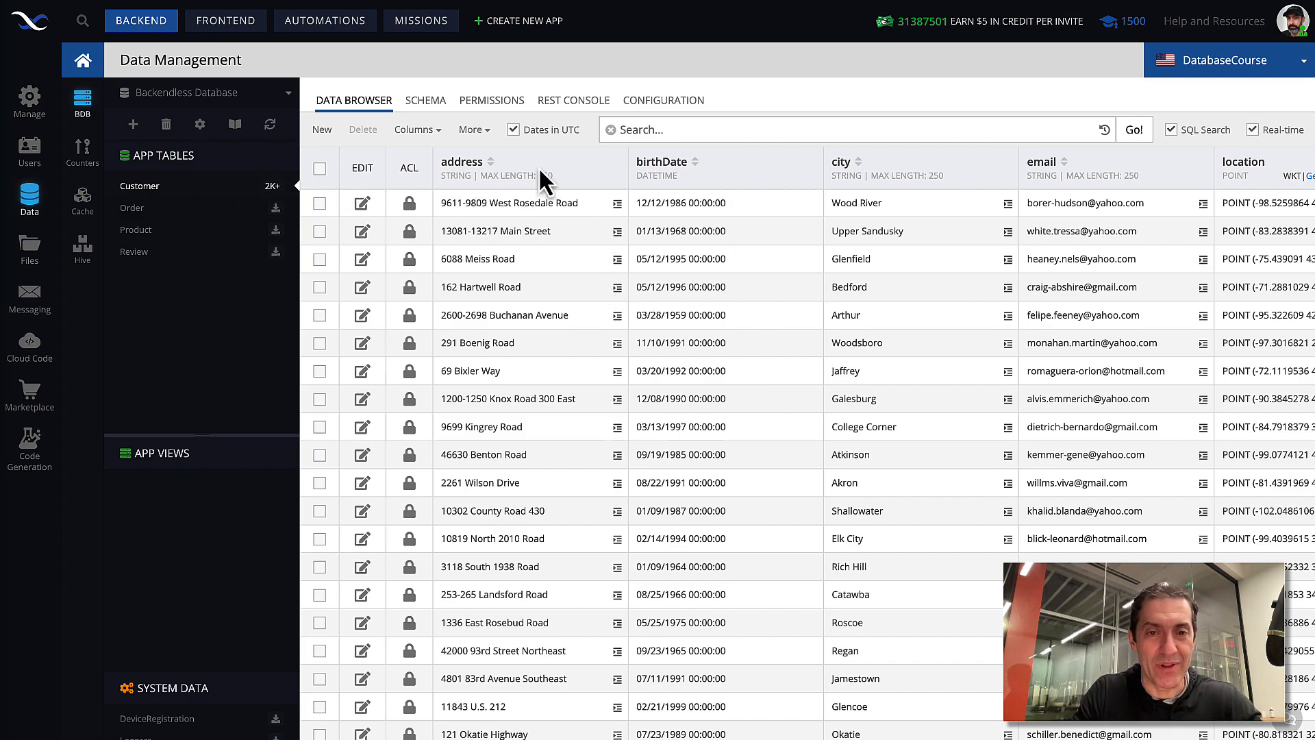
{"action": "left_click", "coordinate": [575, 102]}
{"action": "left_click", "coordinate": [414, 194]}
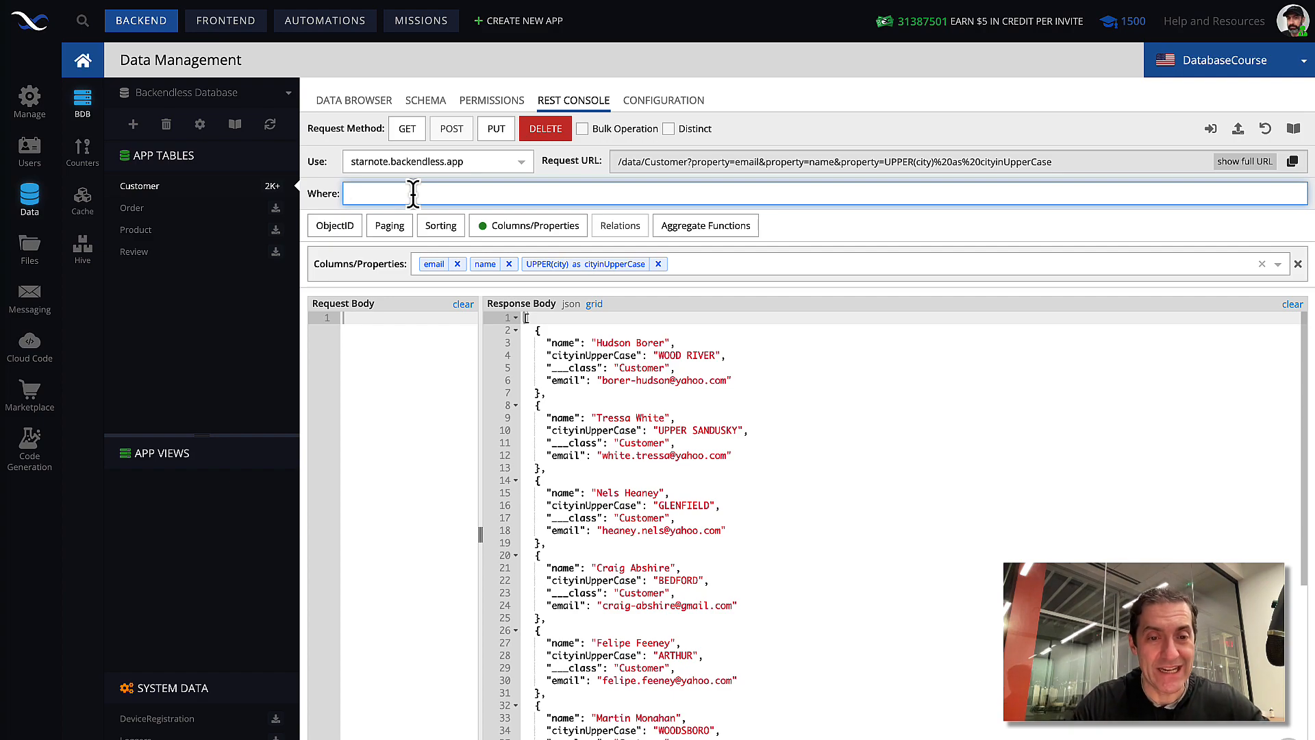
{"action": "type", "text": "YEAR("}
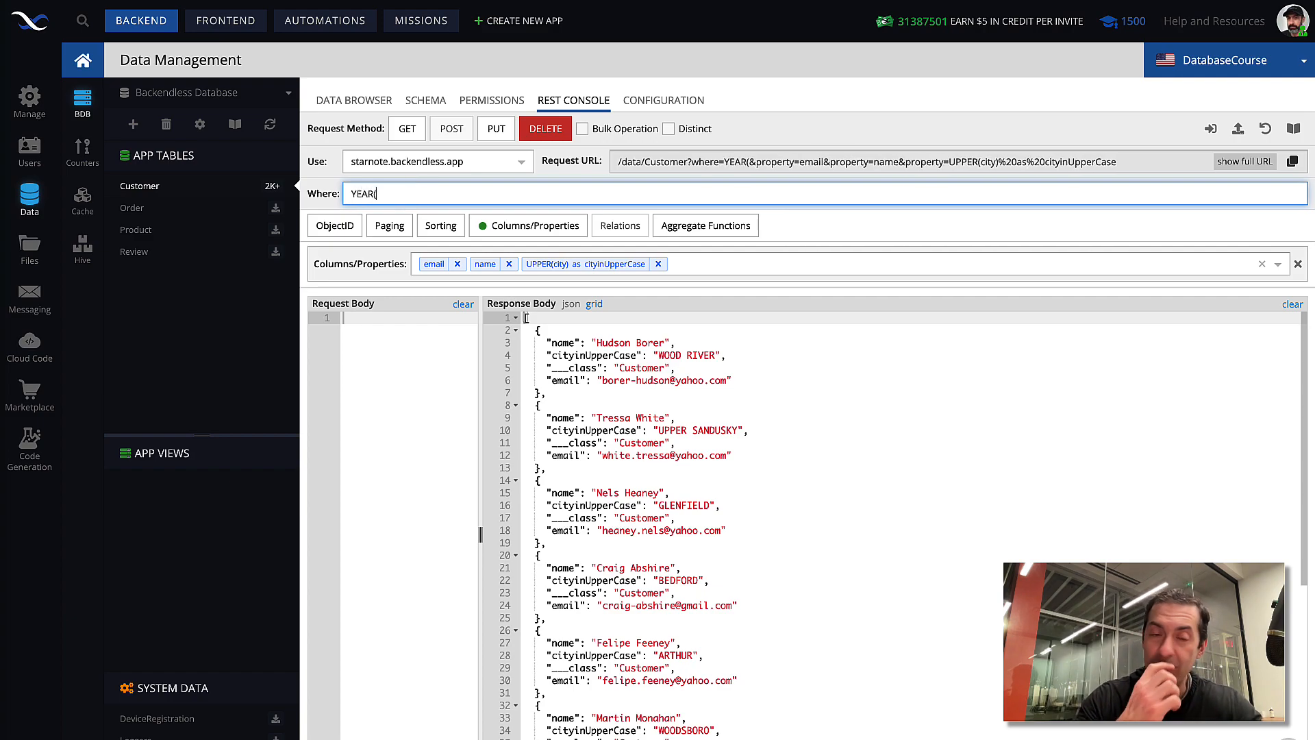
{"action": "type", "text": "b"}
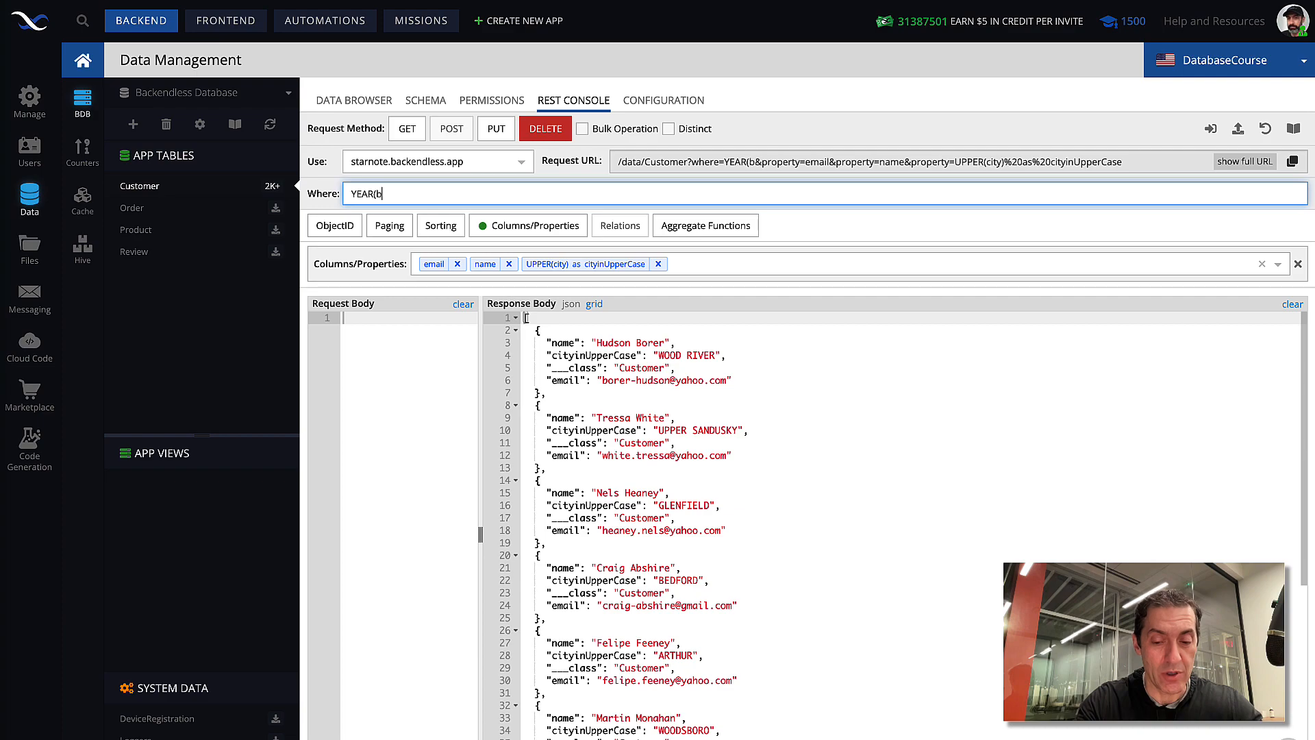
{"action": "type", "text": "irthDate) "}
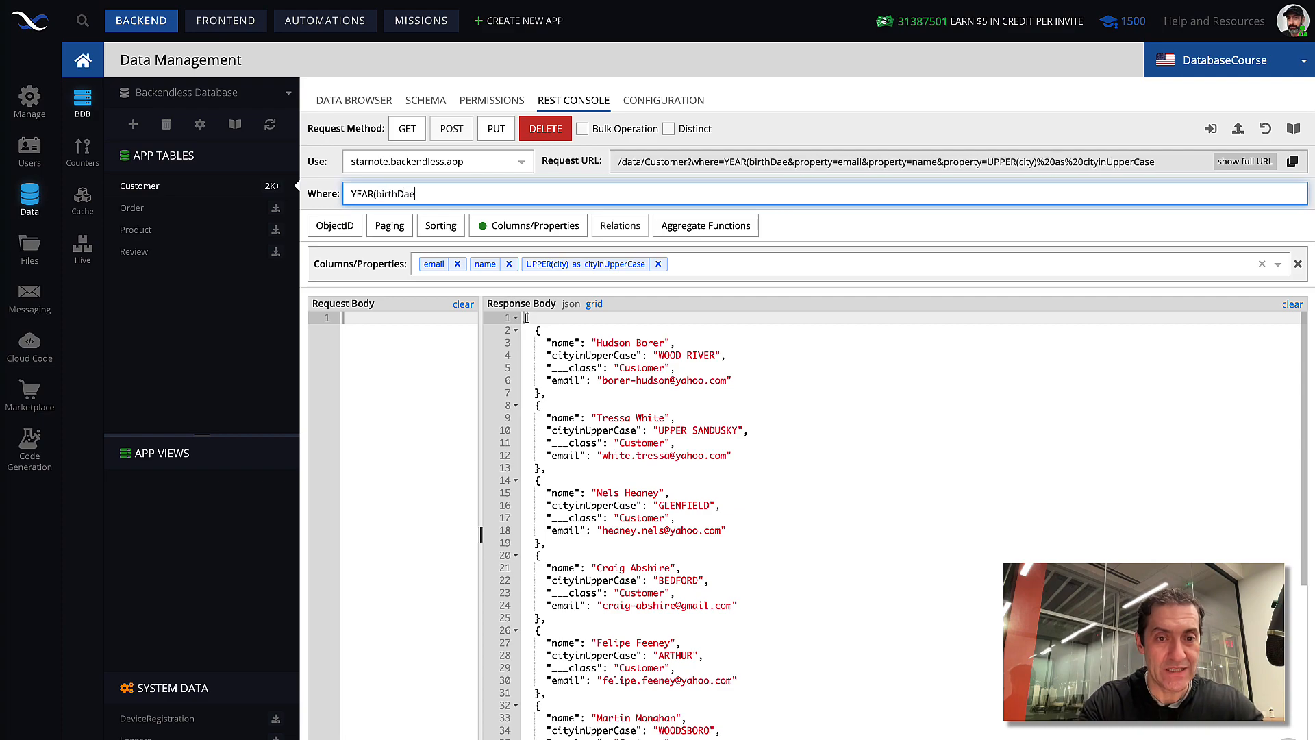
{"action": "type", "text": "> "}
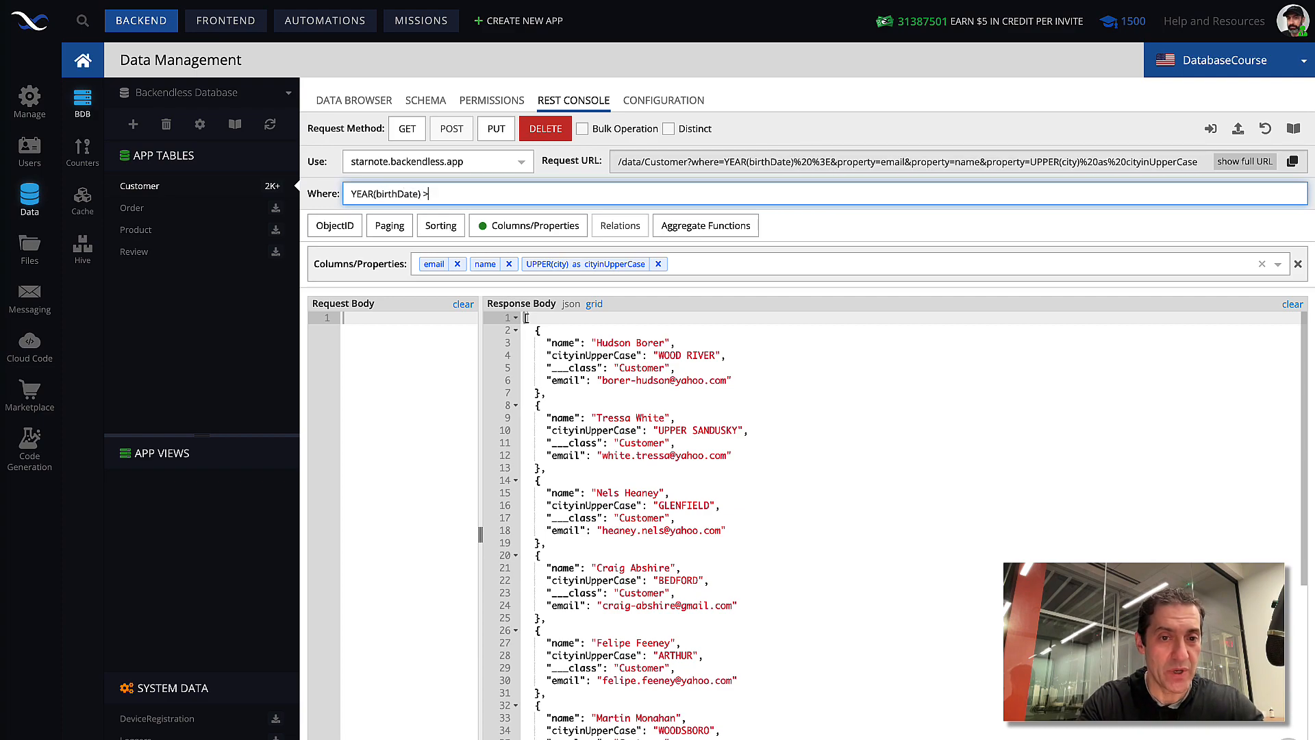
{"action": "type", "text": "1990"}
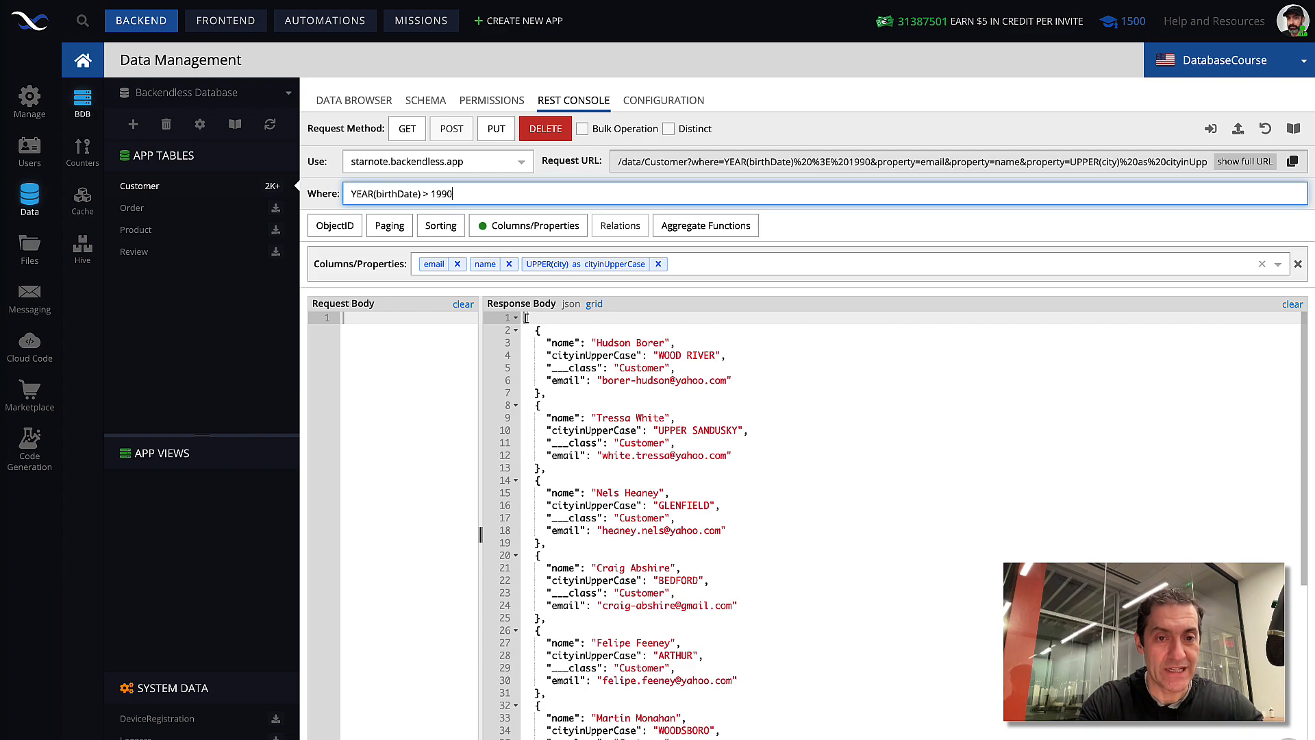
Send the GET request with the birth-year condition and show the response body as a grid
{"action": "left_click", "coordinate": [407, 129]}
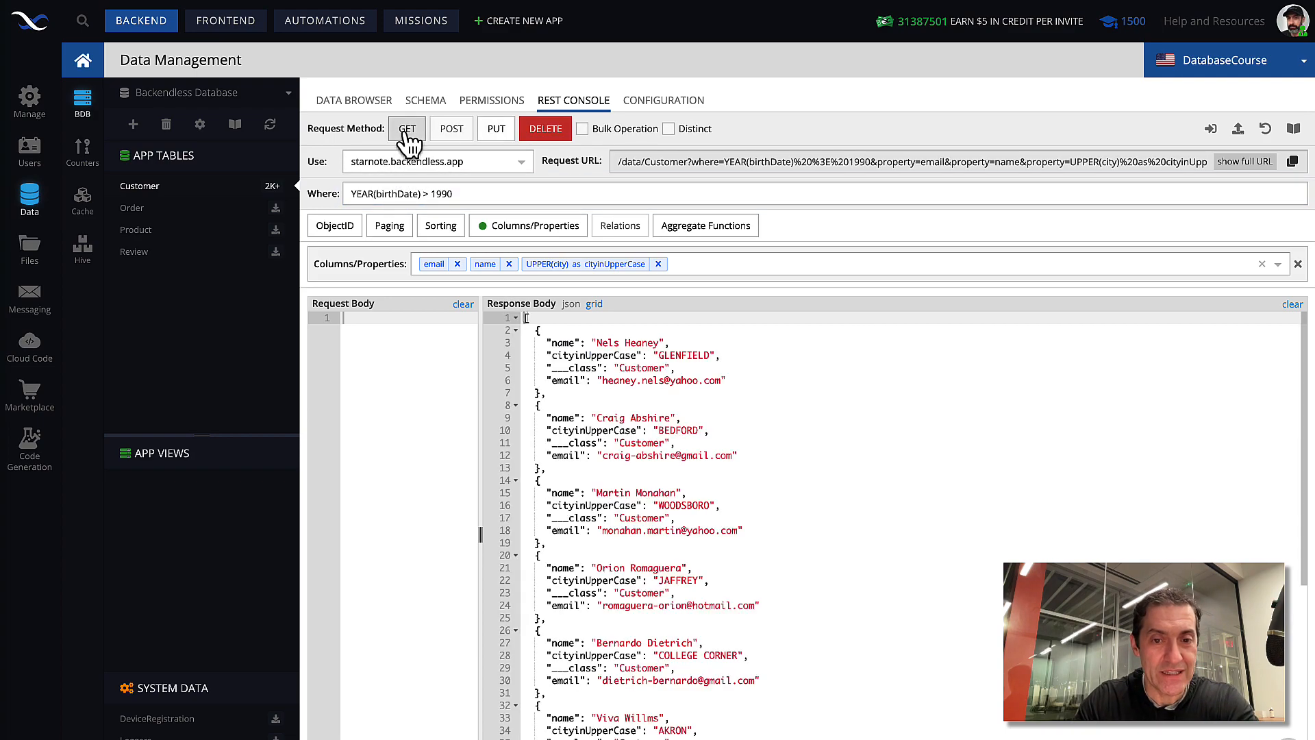
{"action": "left_click", "coordinate": [594, 305]}
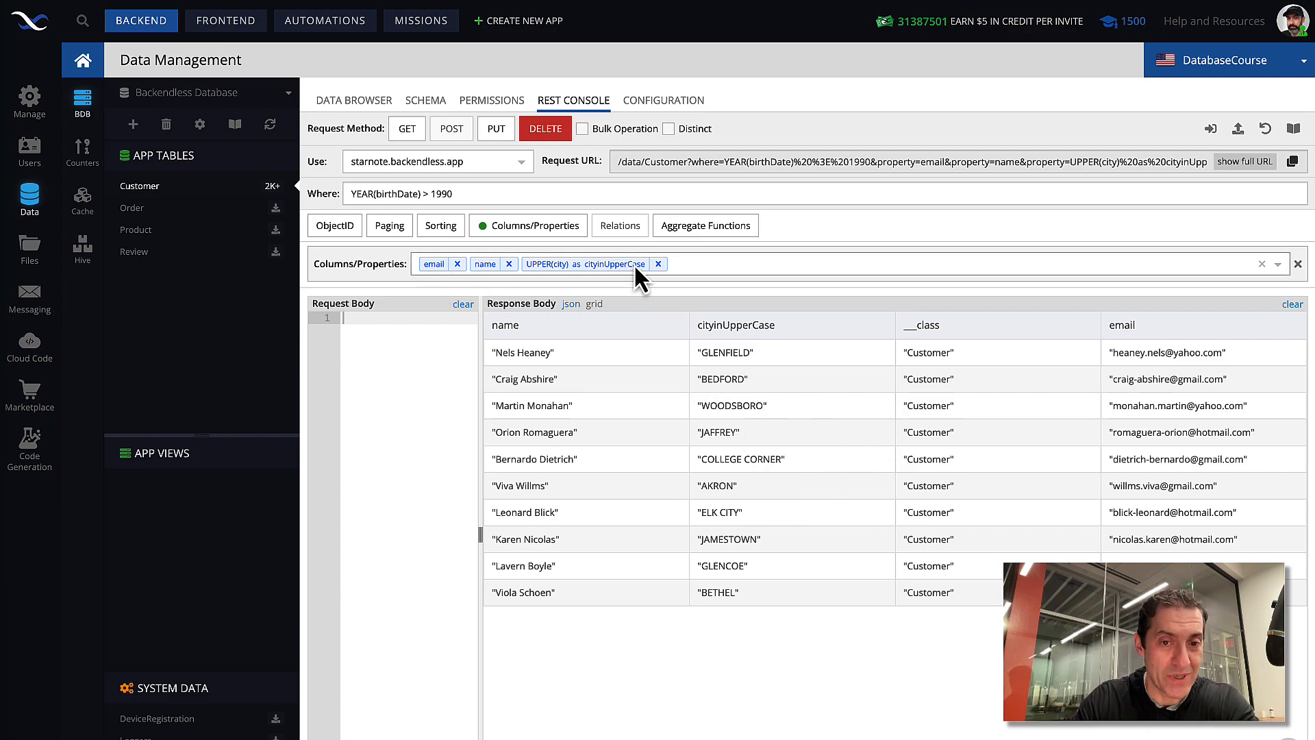
{"action": "left_click_drag", "start_coordinate": [453, 193], "coordinate": [342, 194]}
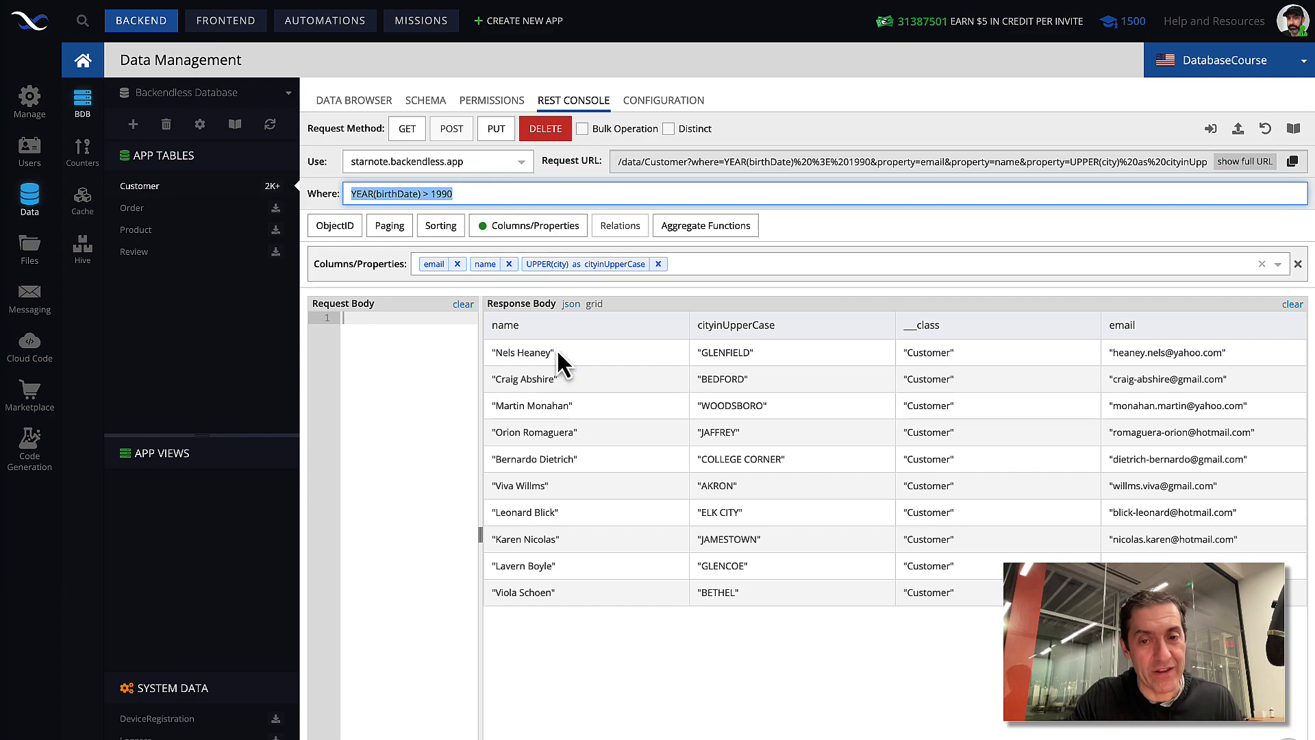
{"action": "left_click_drag", "start_coordinate": [467, 194], "coordinate": [352, 194]}
{"action": "left_click", "coordinate": [473, 194]}
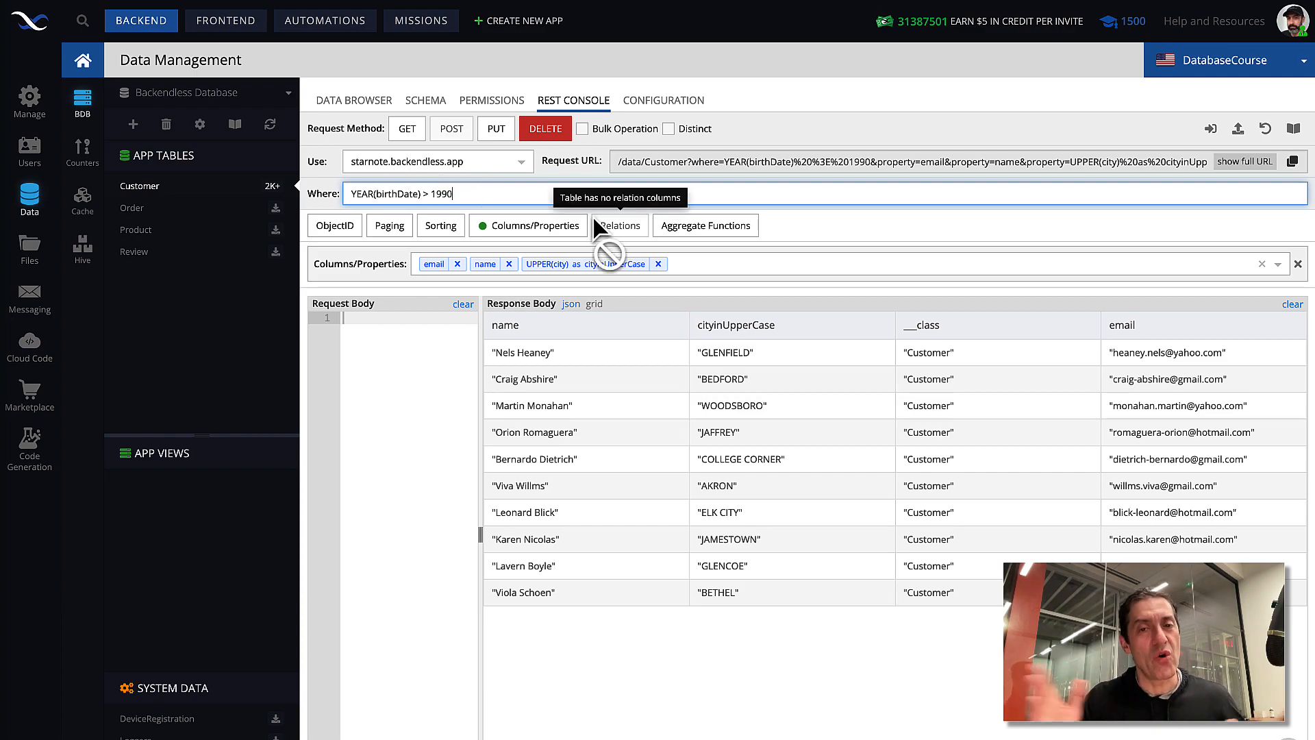
{"action": "left_click", "coordinate": [842, 71]}
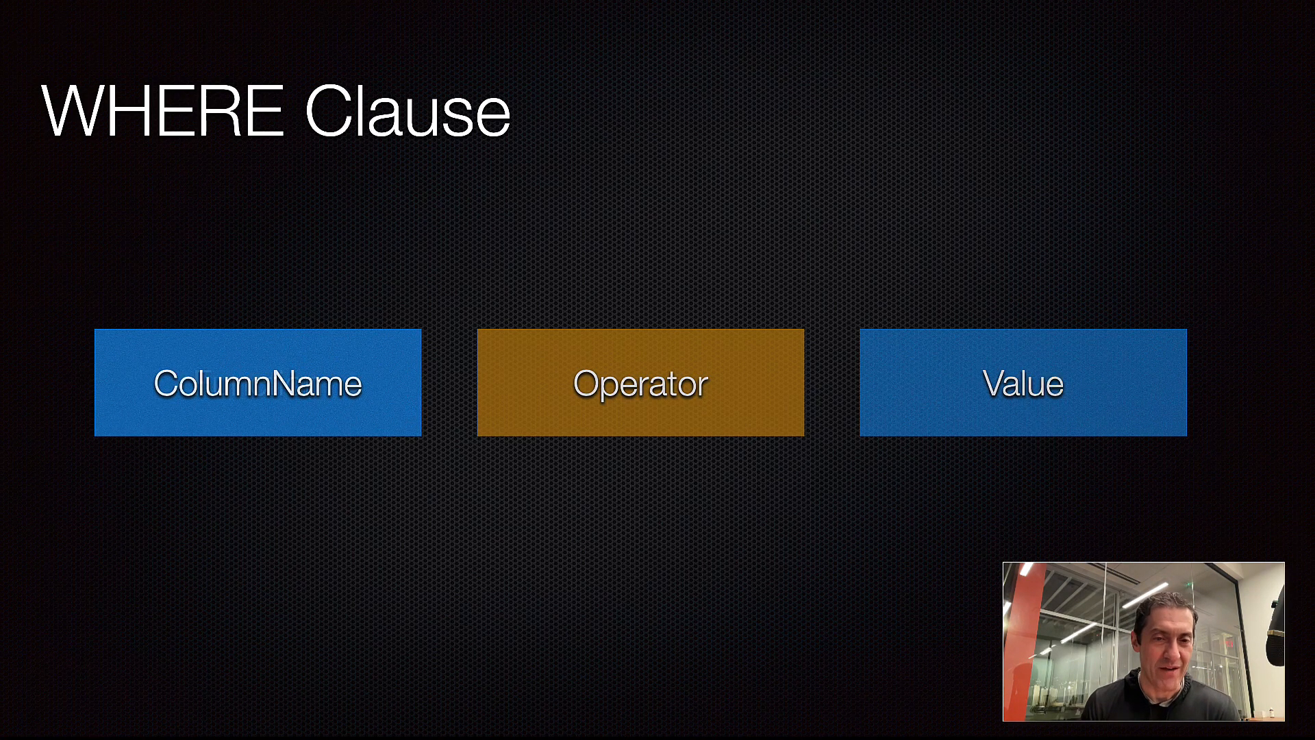
{"action": "key", "text": "Right"}
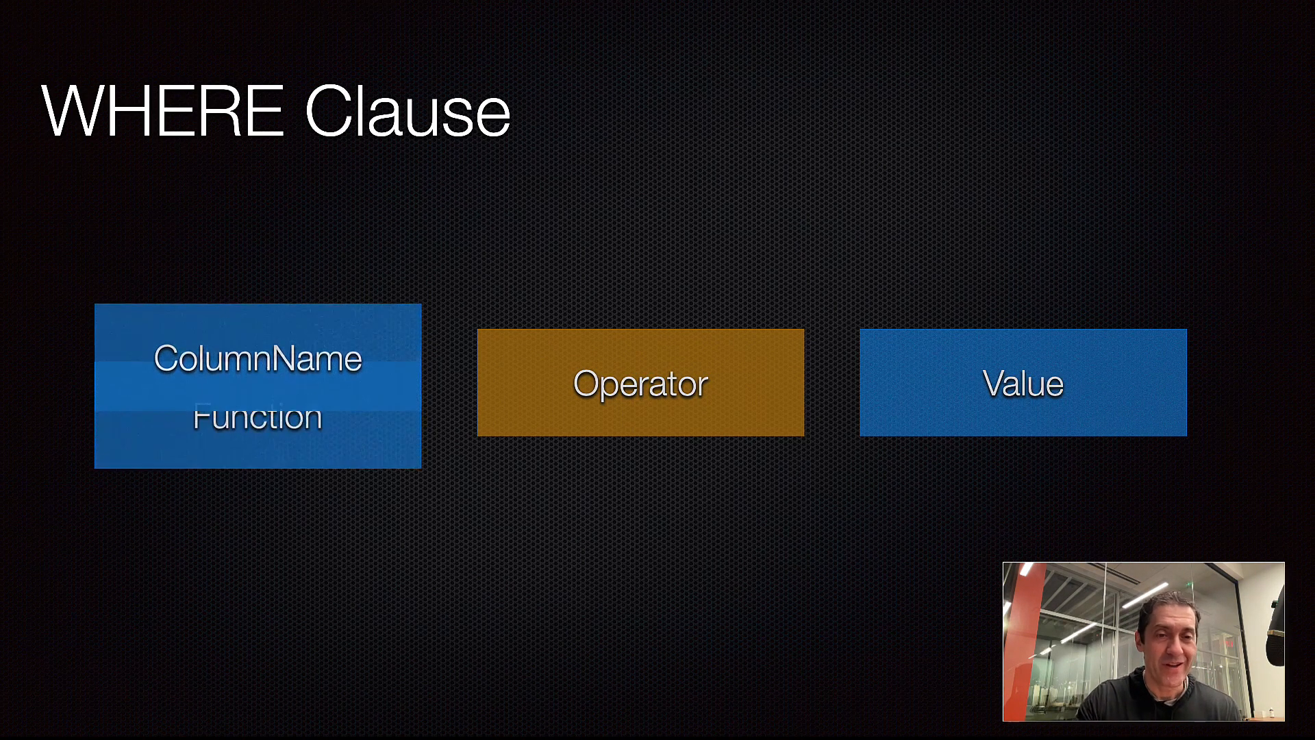
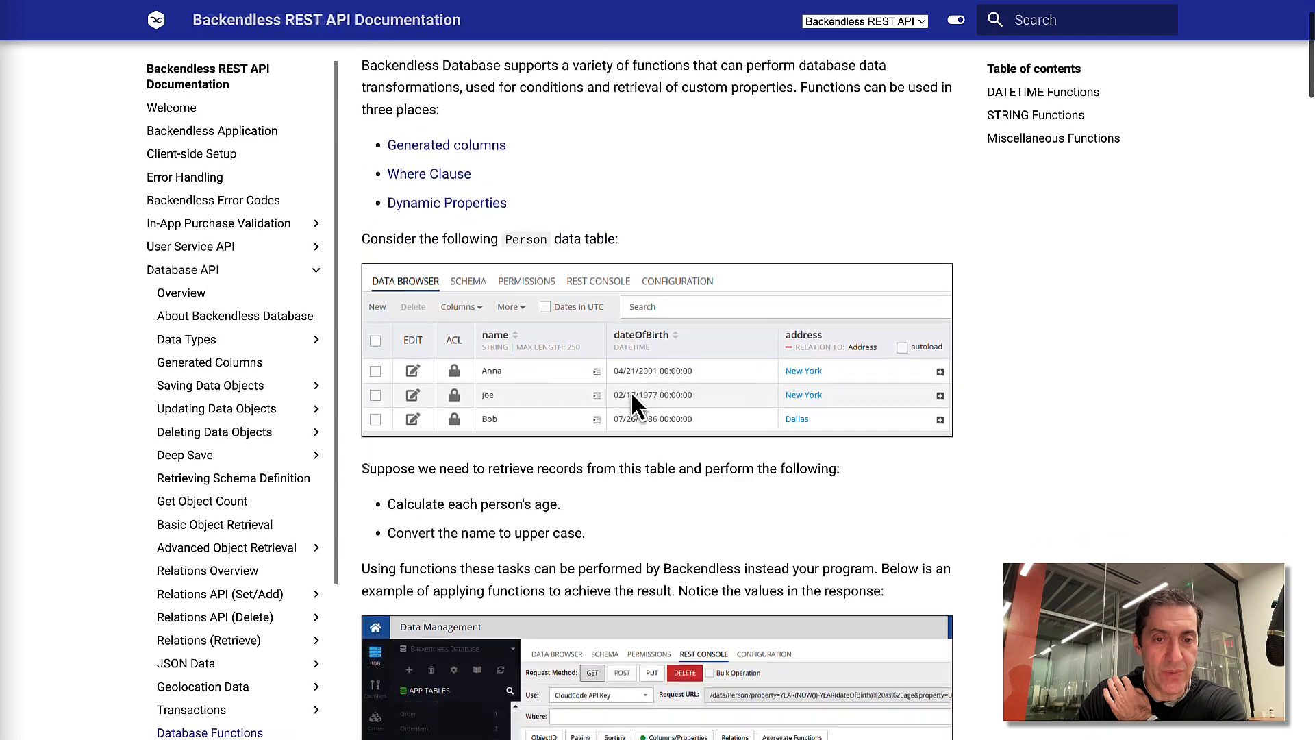
Examine the DATETIME, STRING and Miscellaneous function tables in the Backendless Database Functions documentation
{"action": "scroll", "coordinate": [631, 393], "scroll_direction": "down", "scroll_amount": 9}
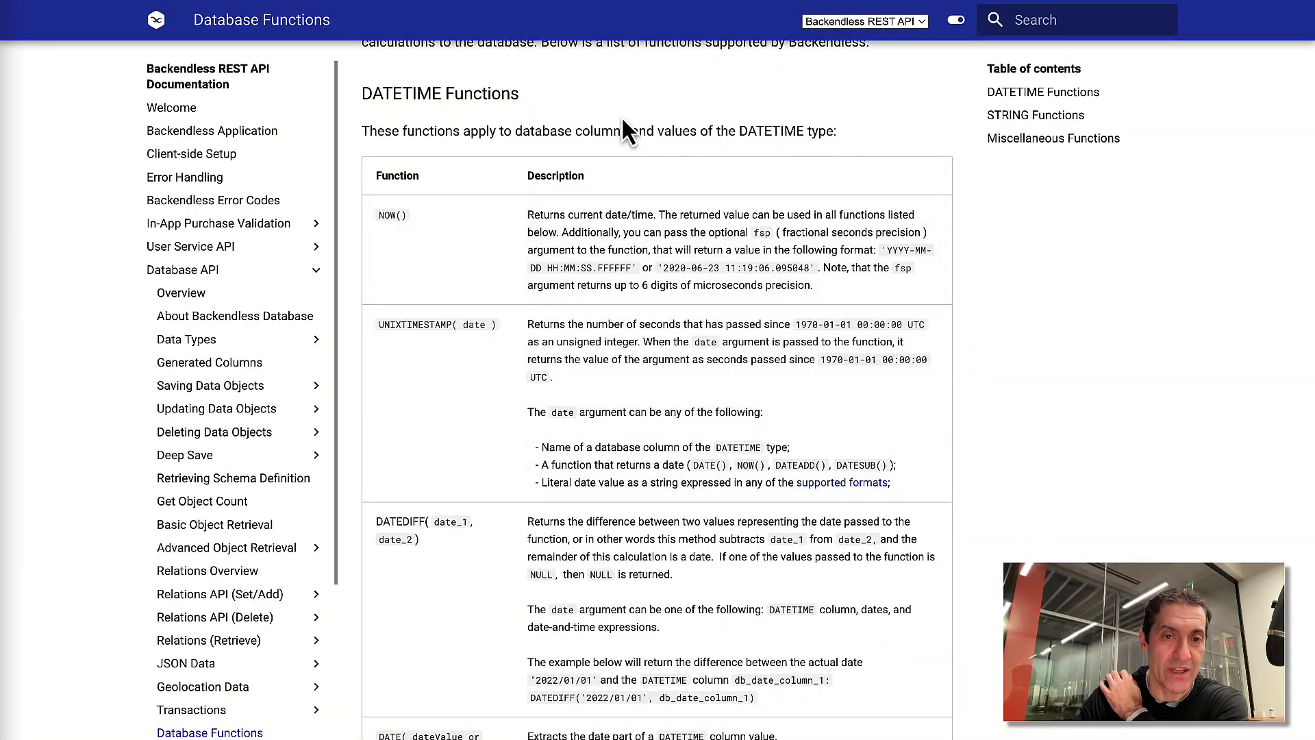
{"action": "scroll", "coordinate": [559, 164], "scroll_direction": "down", "scroll_amount": 8}
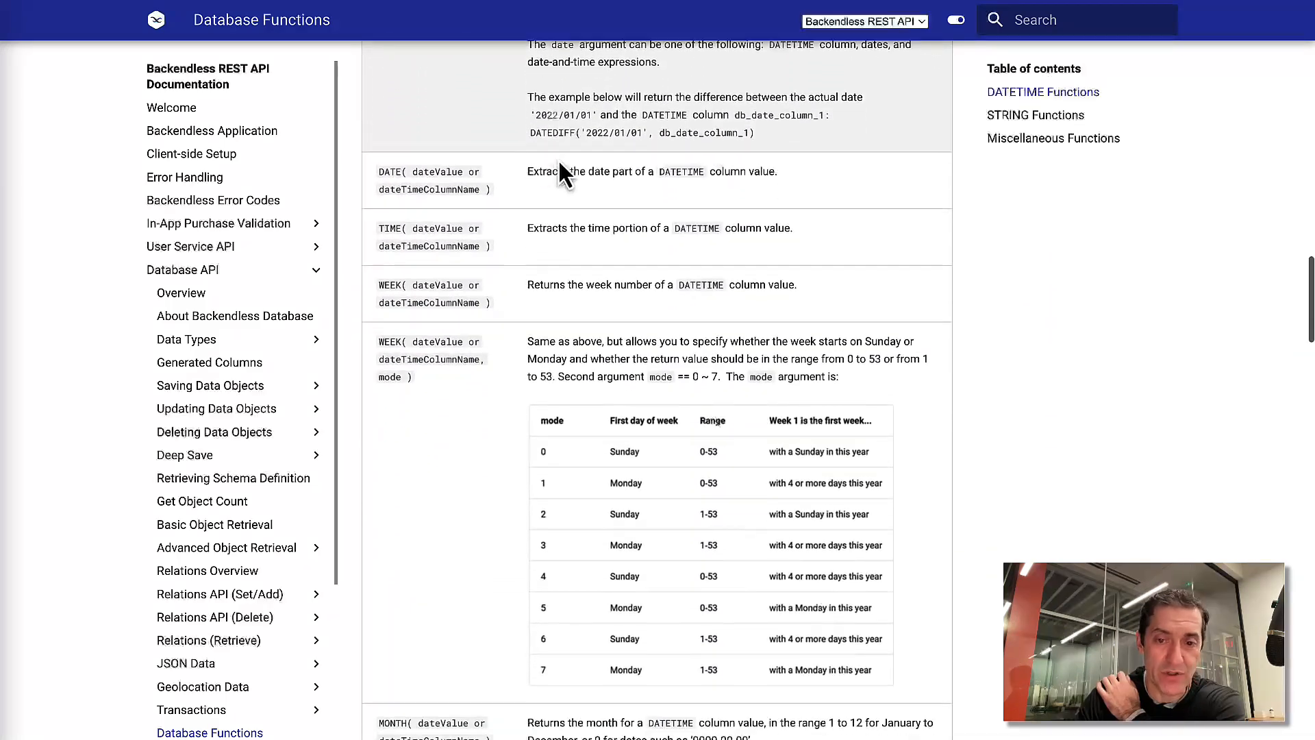
{"action": "scroll", "coordinate": [660, 370], "scroll_direction": "down", "scroll_amount": 2}
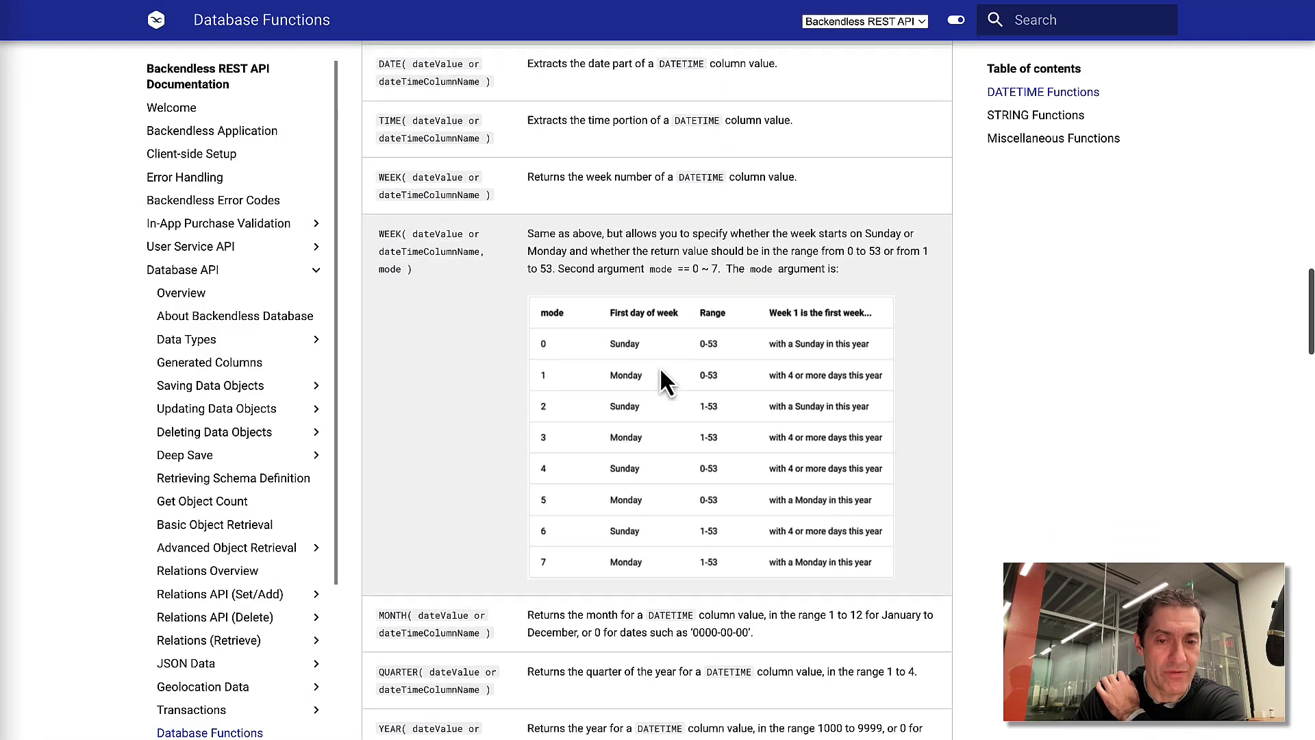
{"action": "scroll", "coordinate": [705, 446], "scroll_direction": "down", "scroll_amount": 18}
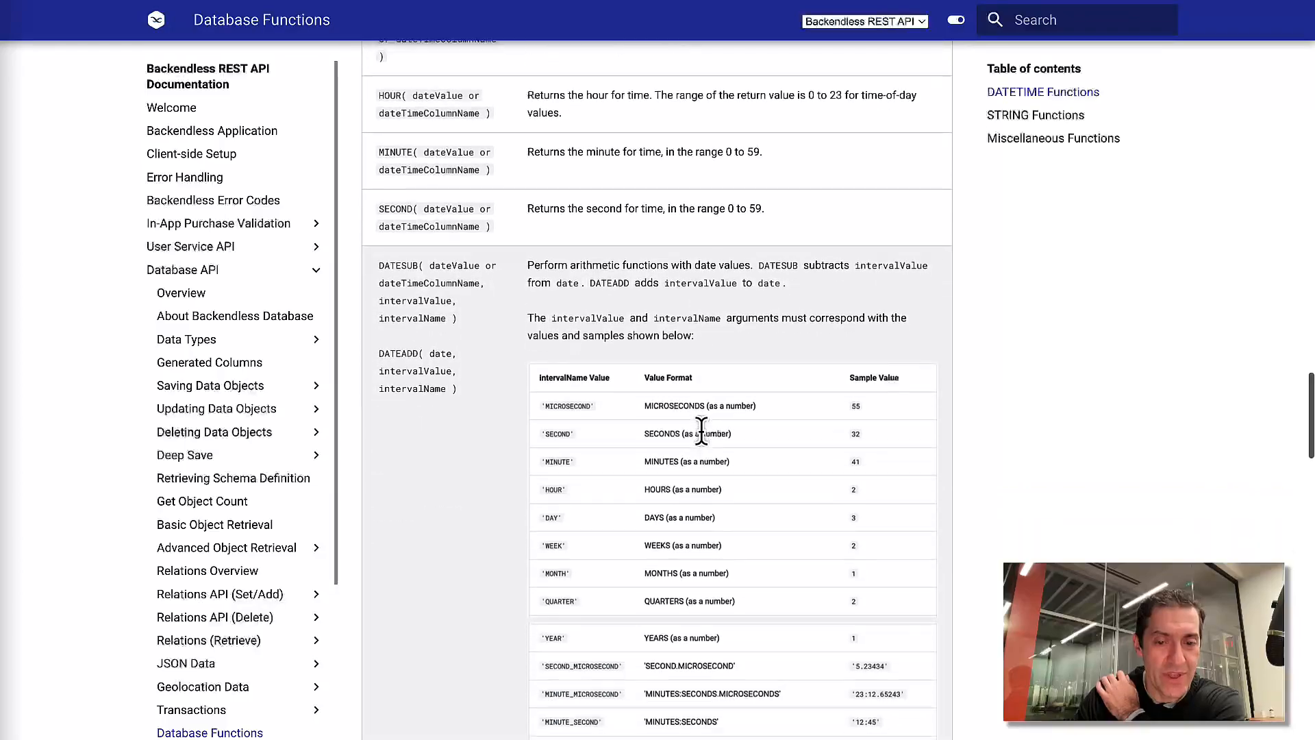
{"action": "scroll", "coordinate": [705, 445], "scroll_direction": "down", "scroll_amount": 6}
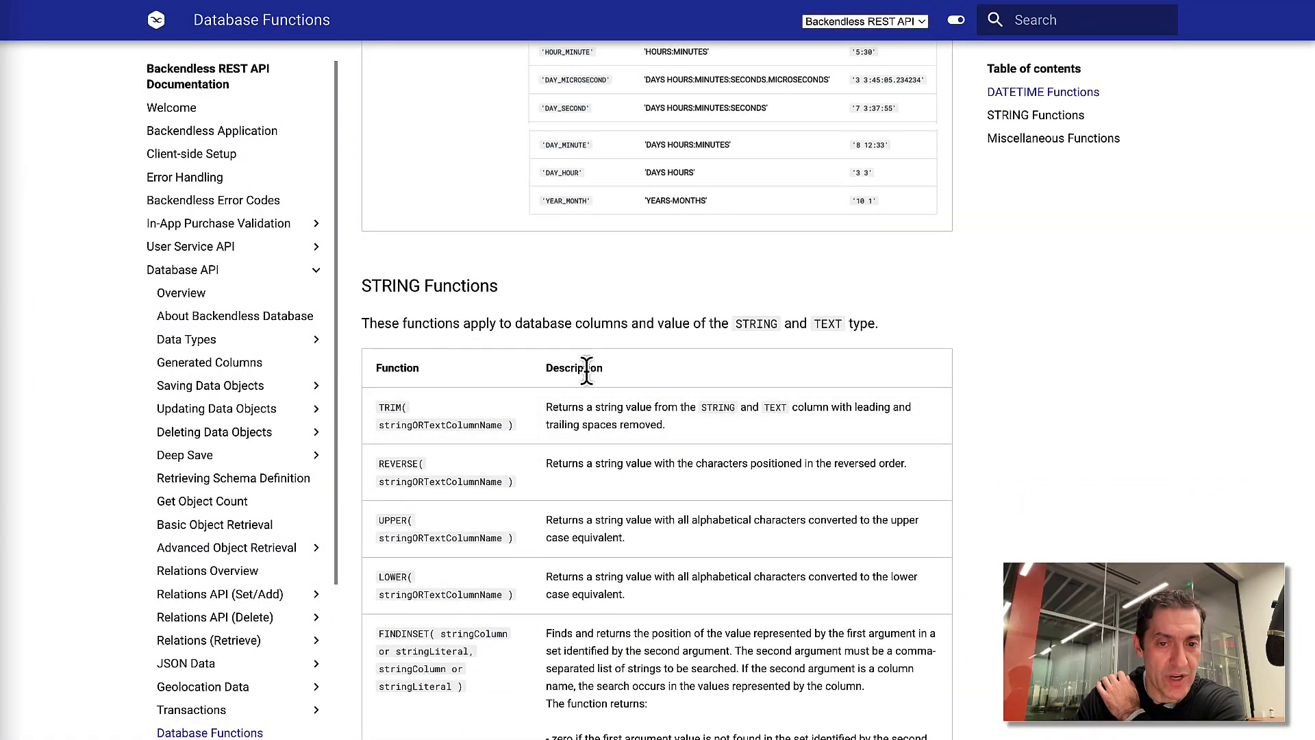
{"action": "scroll", "coordinate": [587, 368], "scroll_direction": "down", "scroll_amount": 1}
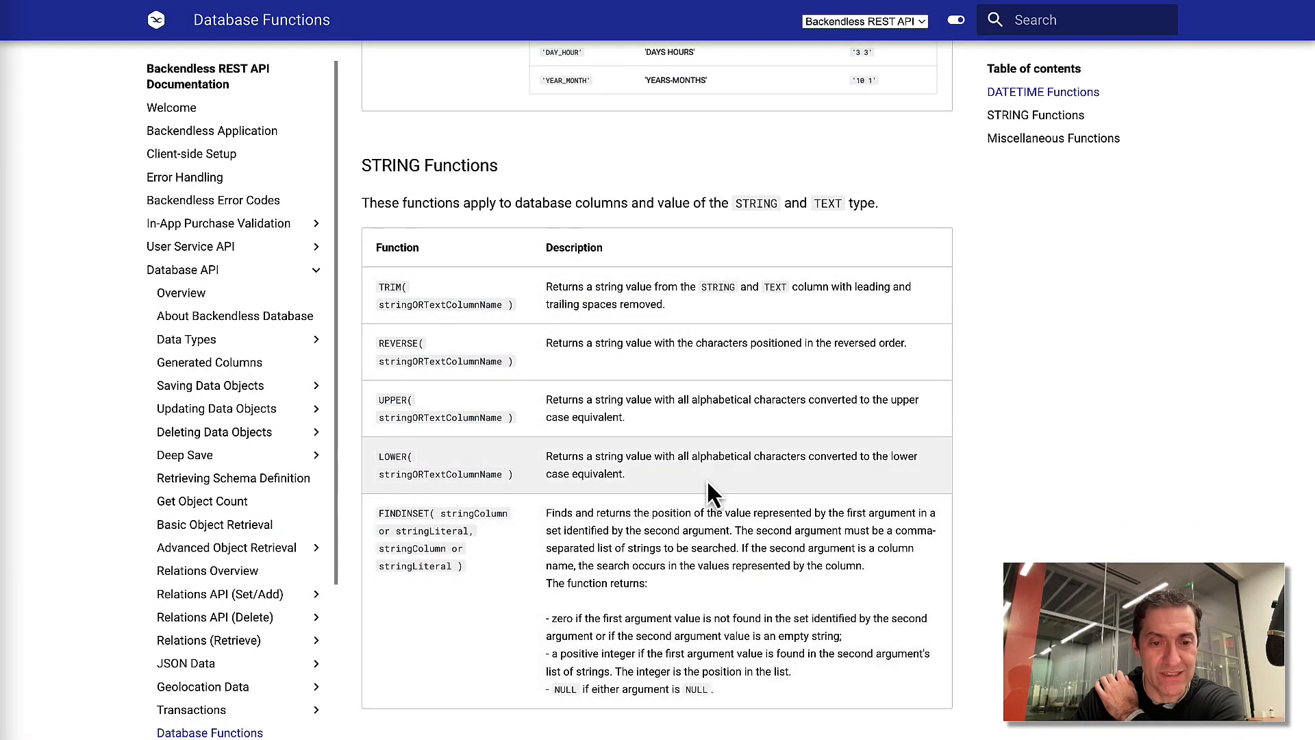
{"action": "scroll", "coordinate": [707, 480], "scroll_direction": "down", "scroll_amount": 3}
{"action": "scroll", "coordinate": [707, 479], "scroll_direction": "down", "scroll_amount": 8}
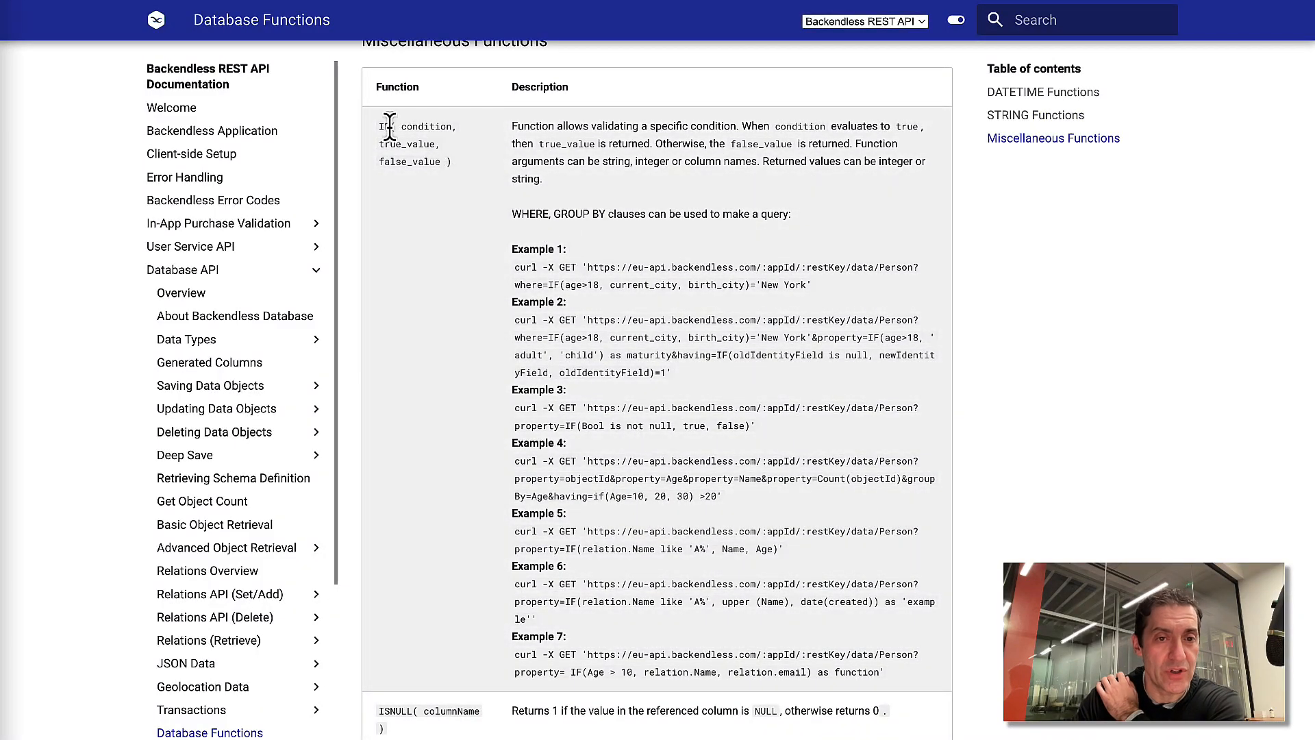
{"action": "scroll", "coordinate": [576, 324], "scroll_direction": "down", "scroll_amount": 1}
{"action": "scroll", "coordinate": [577, 324], "scroll_direction": "down", "scroll_amount": 3}
{"action": "scroll", "coordinate": [661, 446], "scroll_direction": "up", "scroll_amount": 4}
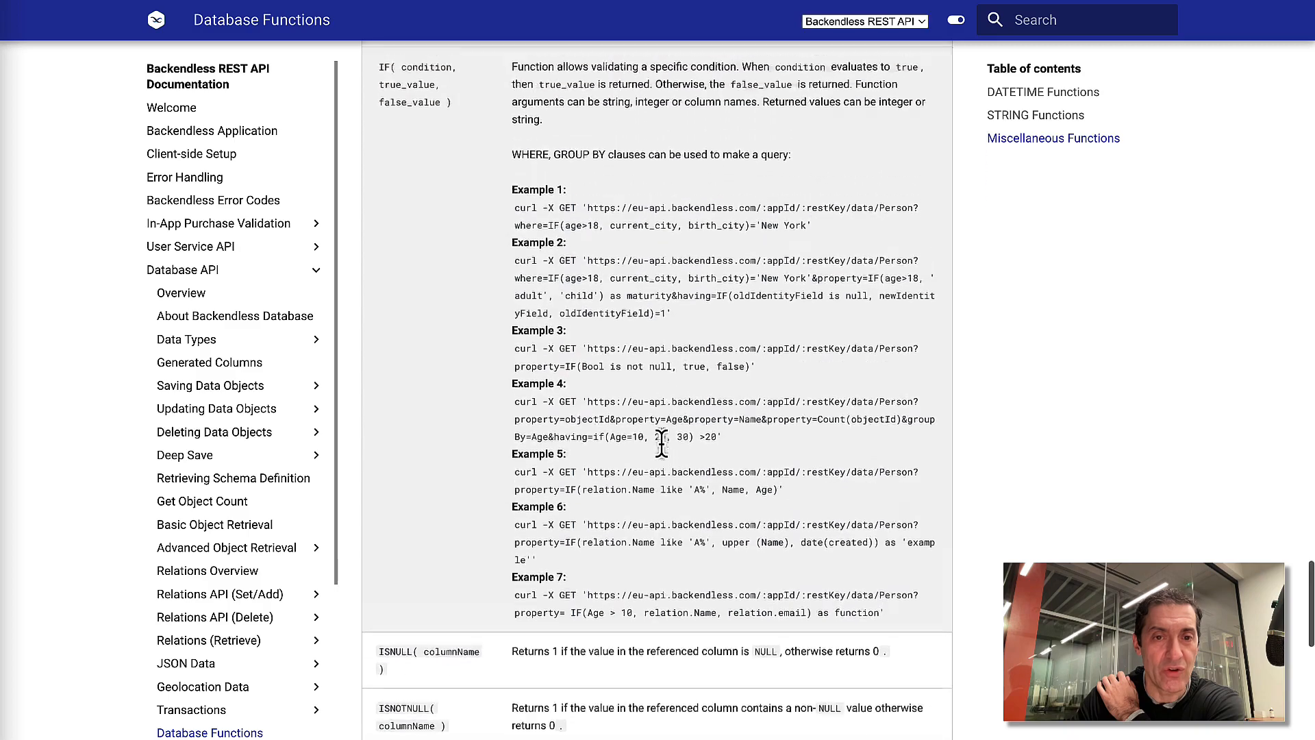
{"action": "scroll", "coordinate": [662, 443], "scroll_direction": "up", "scroll_amount": 3}
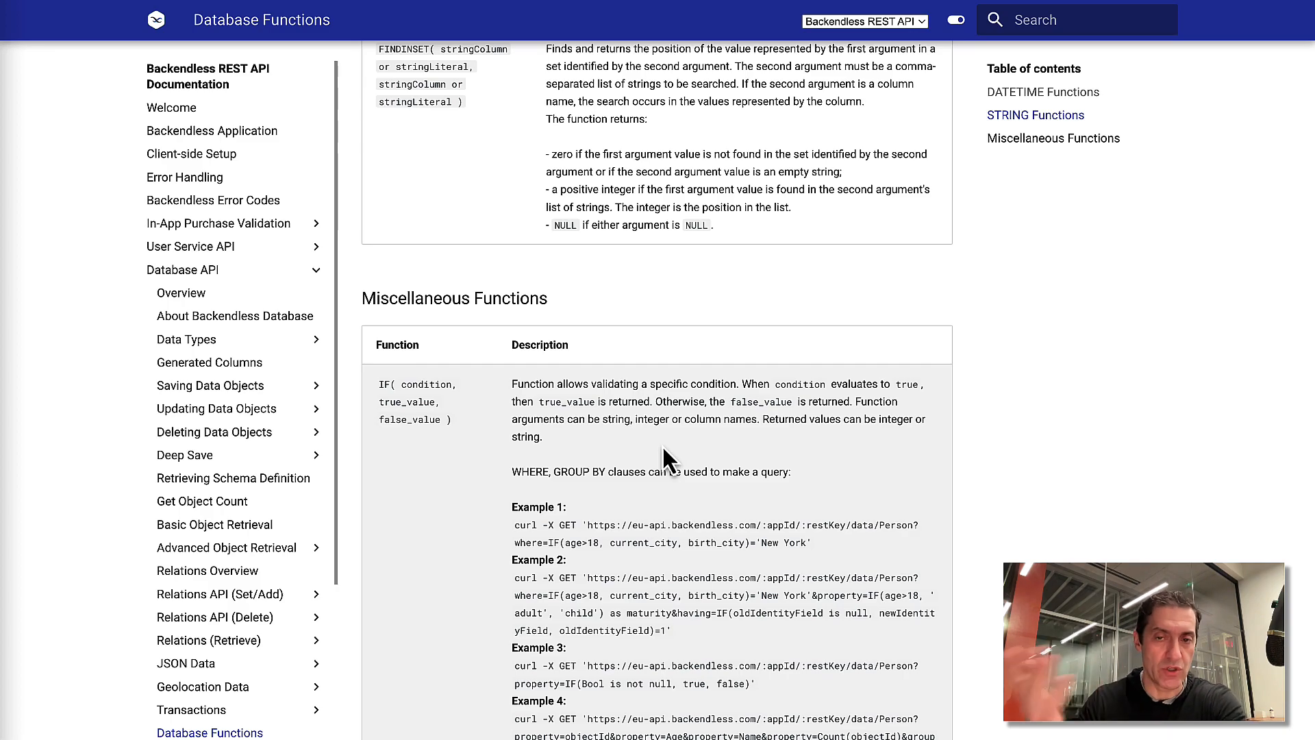
{"action": "scroll", "coordinate": [819, 401], "scroll_direction": "up", "scroll_amount": 9}
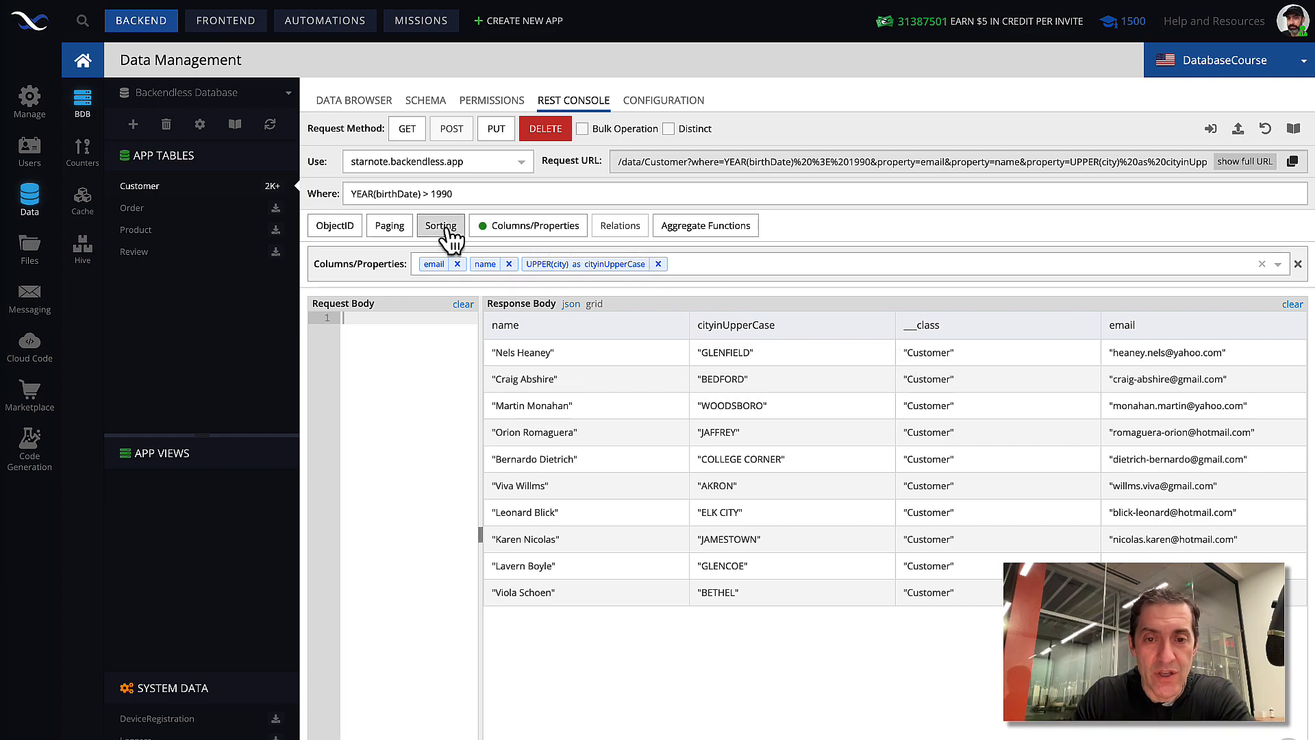
Switch to the REST Console, remove all selected properties, clear the where clause and send the GET request for the Customer table
{"action": "left_click", "coordinate": [658, 263]}
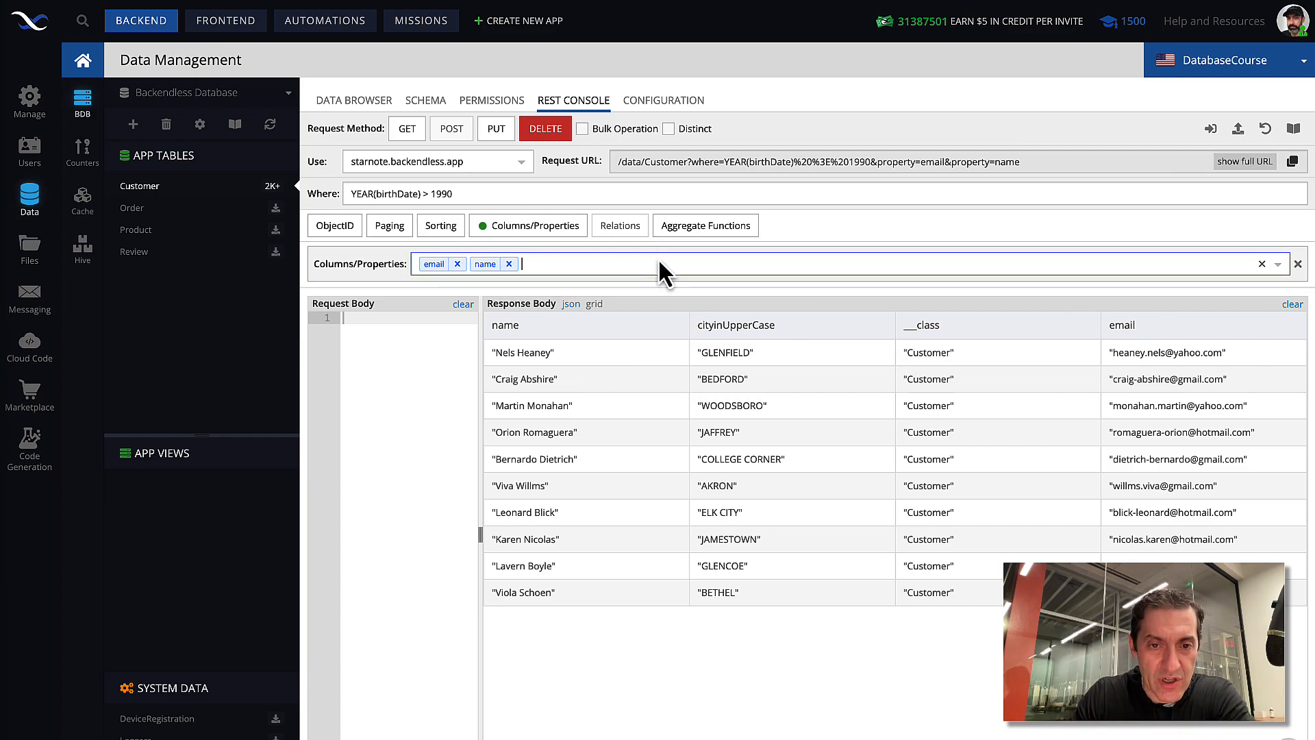
{"action": "left_click", "coordinate": [509, 264]}
{"action": "left_click", "coordinate": [458, 263]}
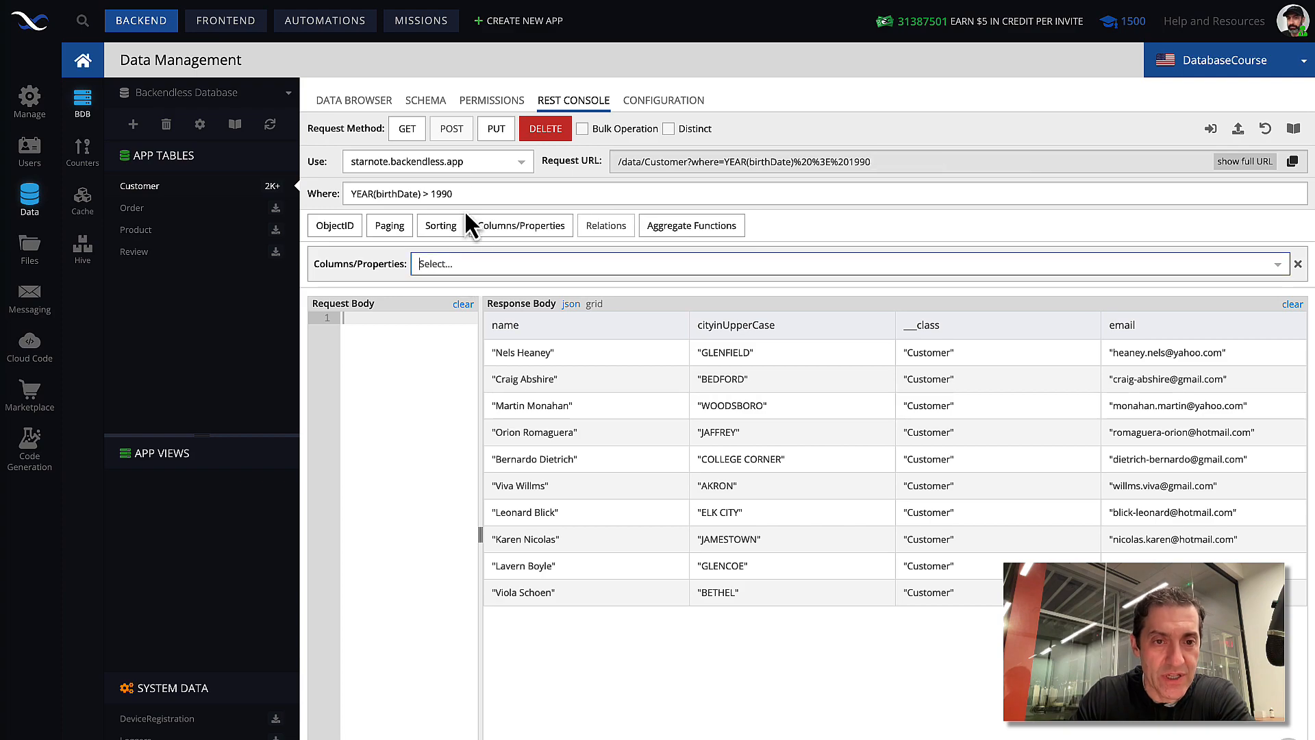
{"action": "left_click_drag", "start_coordinate": [455, 193], "coordinate": [342, 195]}
{"action": "key", "text": "BackSpace"}
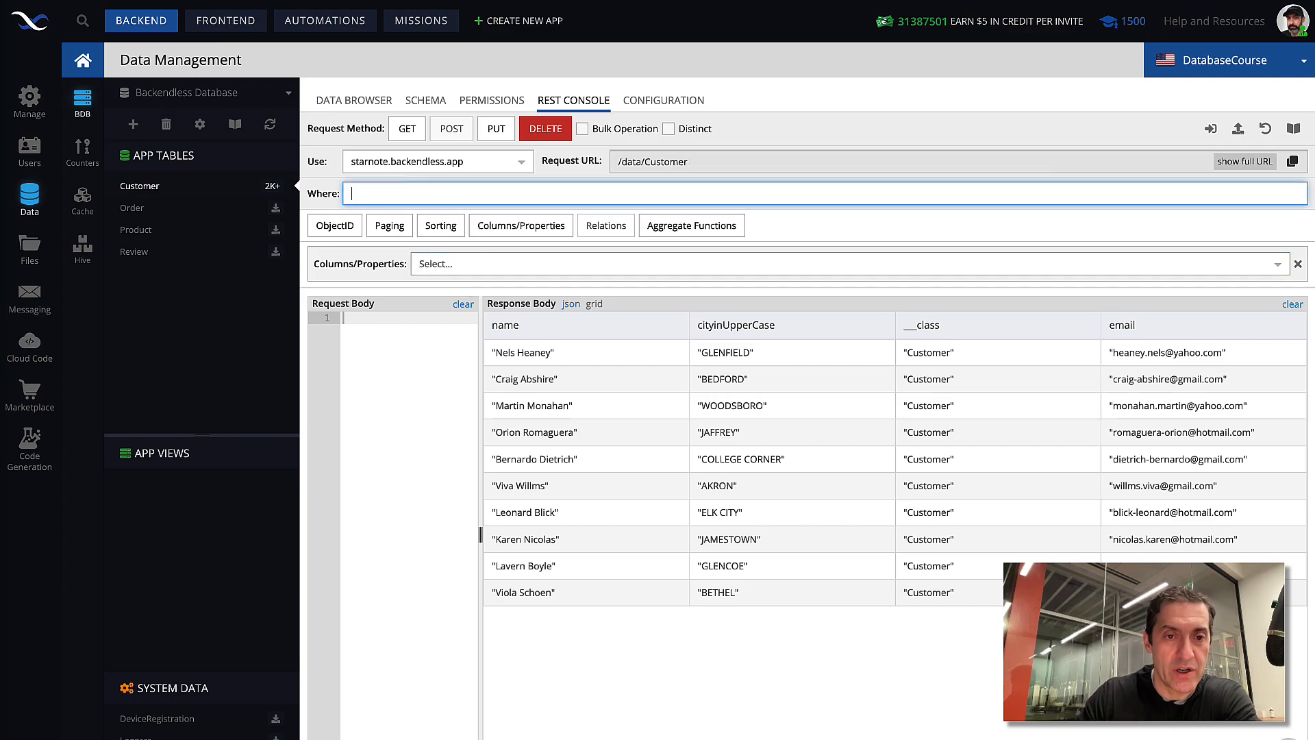
{"action": "left_click", "coordinate": [406, 137]}
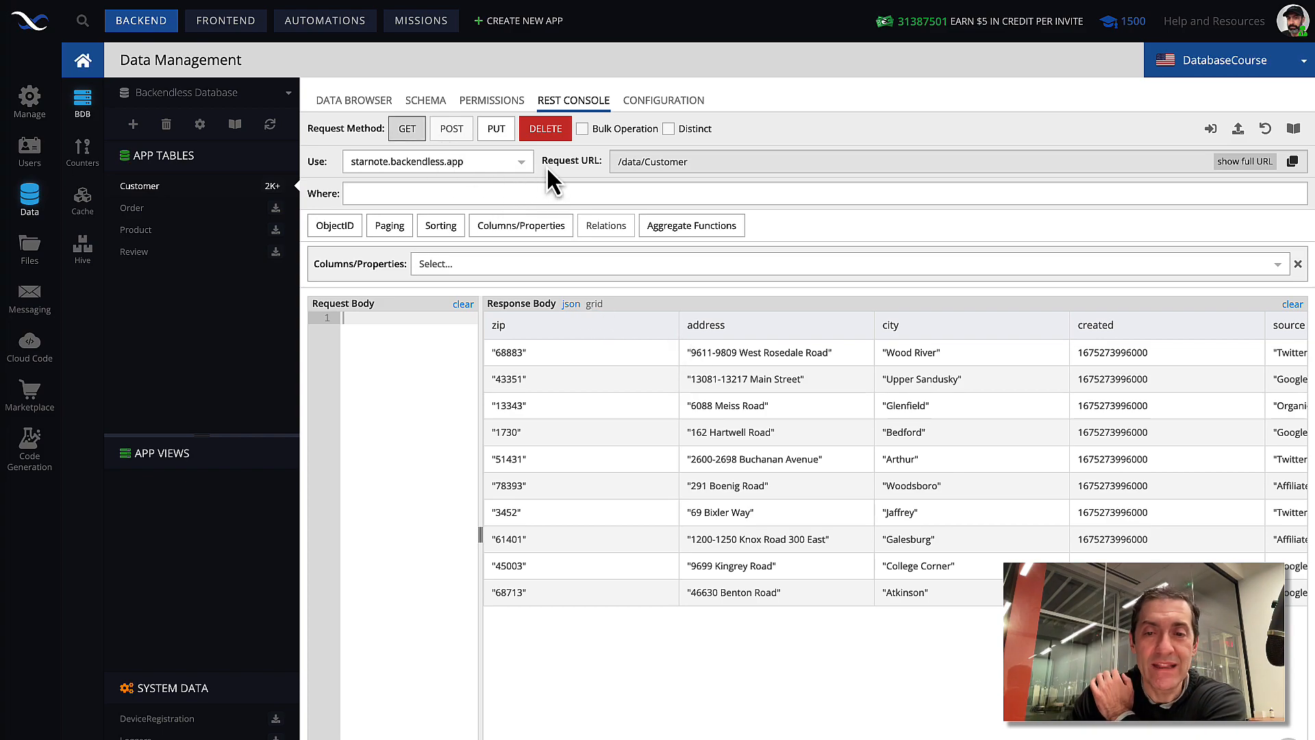
Check the birthDate column in the Data Browser and start a custom returned property in the REST Console with YEAR(NOW())
{"action": "left_click", "coordinate": [370, 104]}
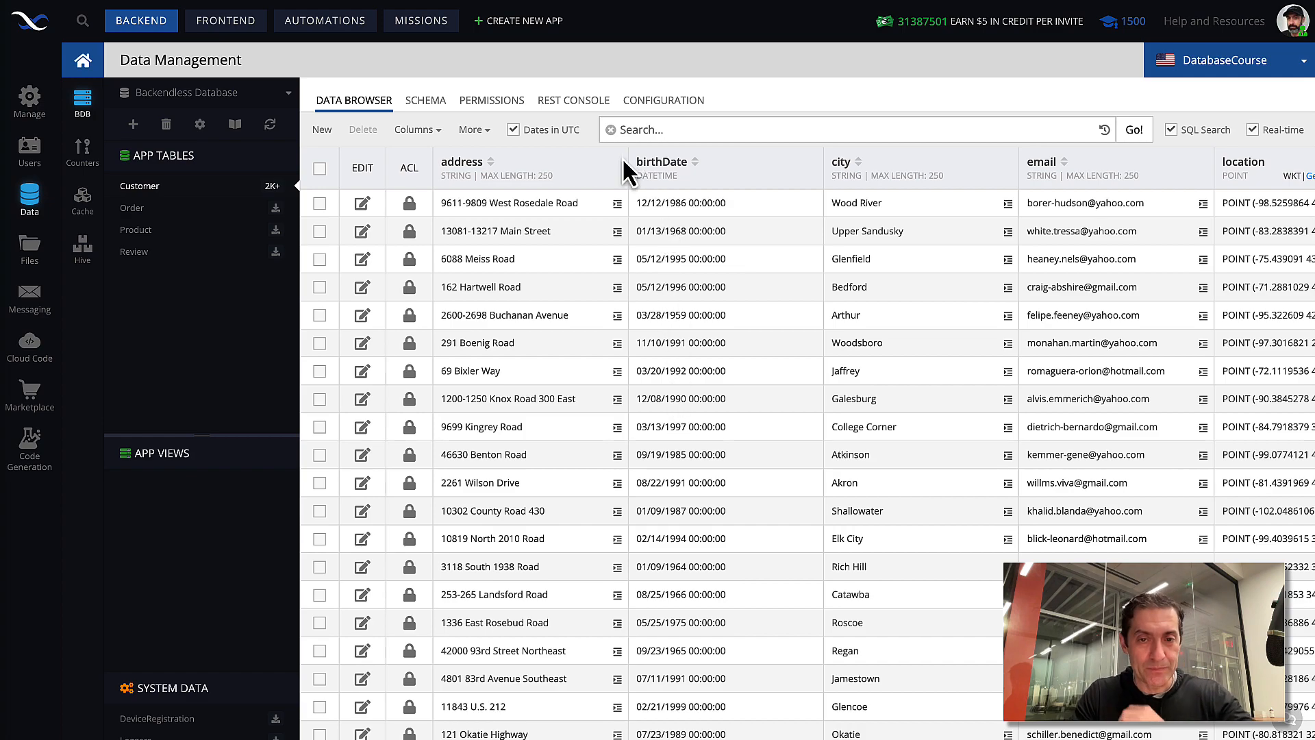
{"action": "left_click", "coordinate": [567, 100]}
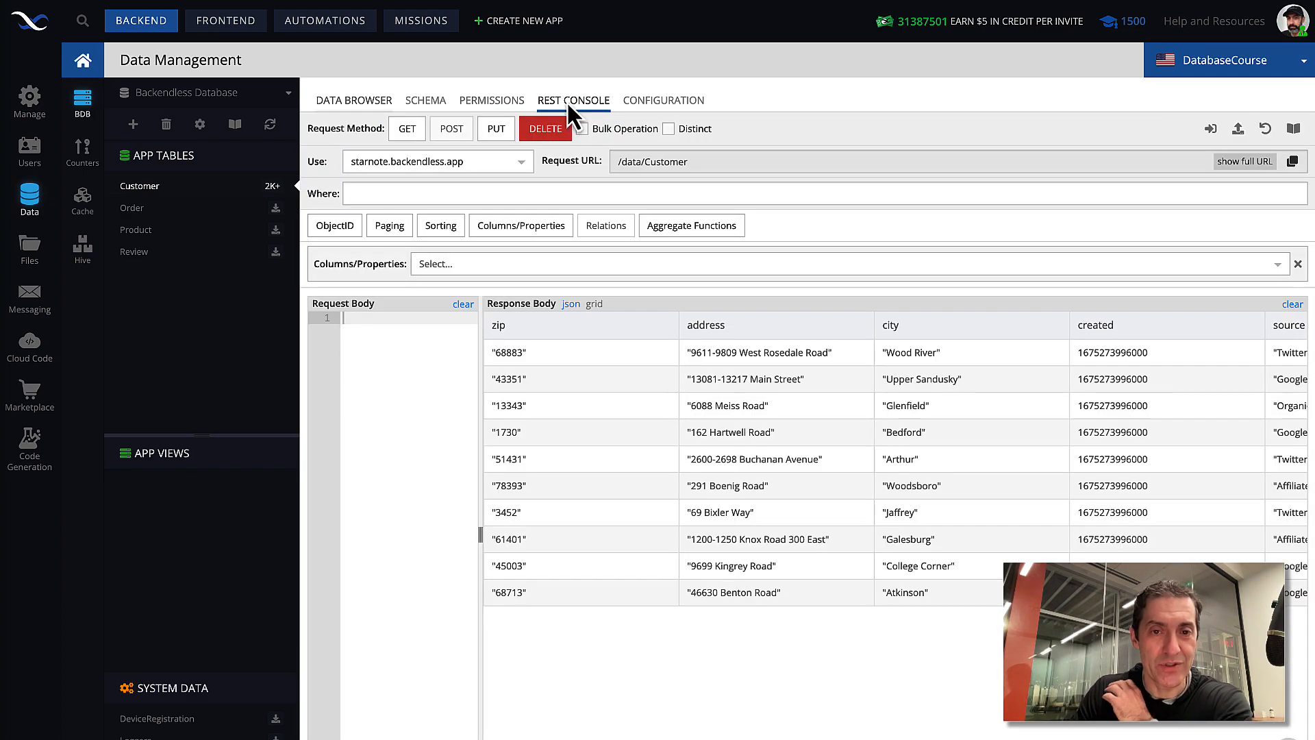
{"action": "left_click", "coordinate": [493, 264]}
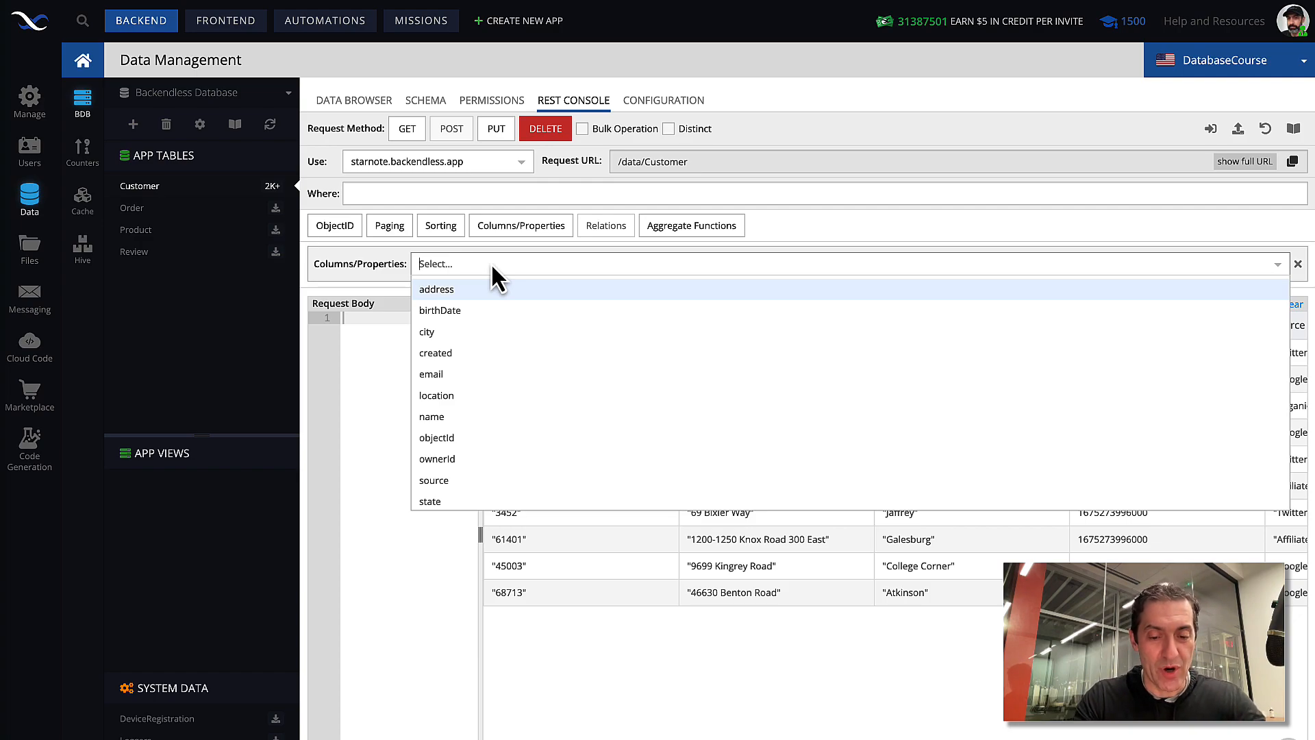
{"action": "type", "text": "YEAR("}
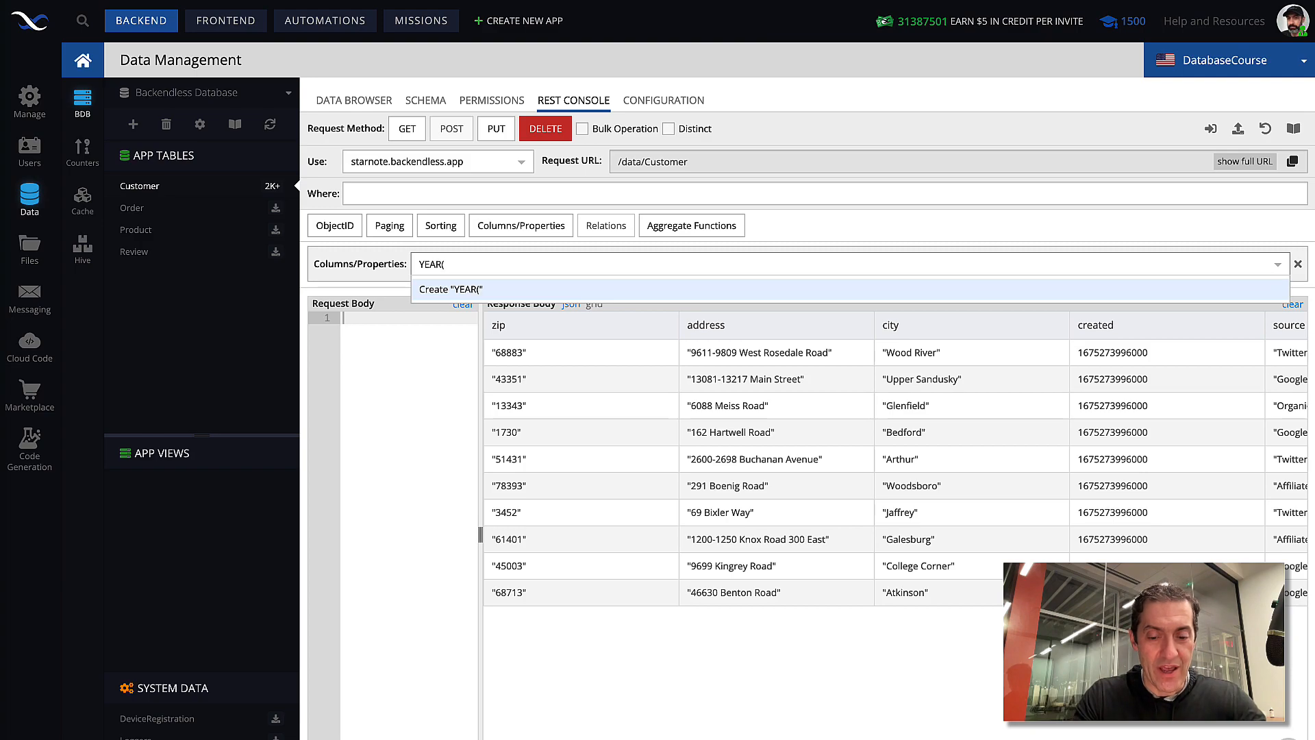
{"action": "type", "text": "NOW("}
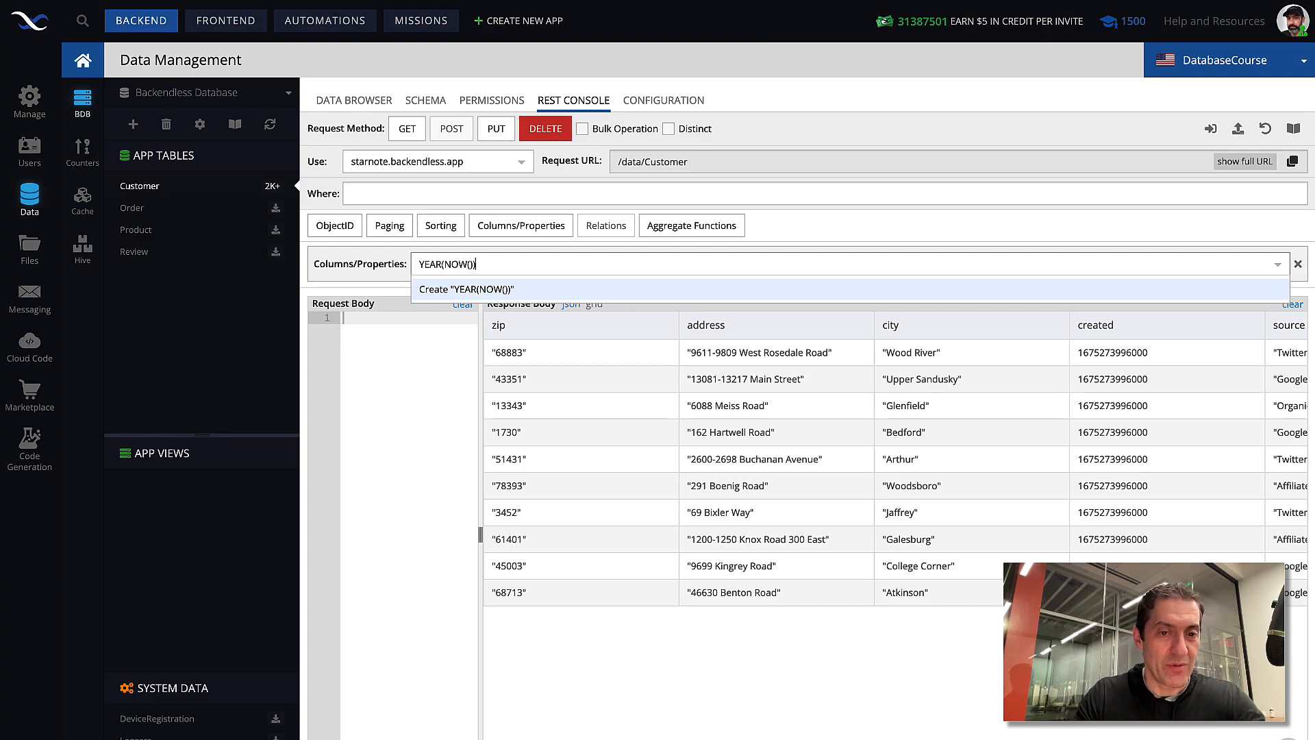
{"action": "key", "text": "shift+Left"}
{"action": "key", "text": "shift+Left"}
{"action": "key", "text": "shift+Left"}
{"action": "key", "text": "shift+Left"}
{"action": "key", "text": "shift+Left"}
{"action": "key", "text": "Right"}
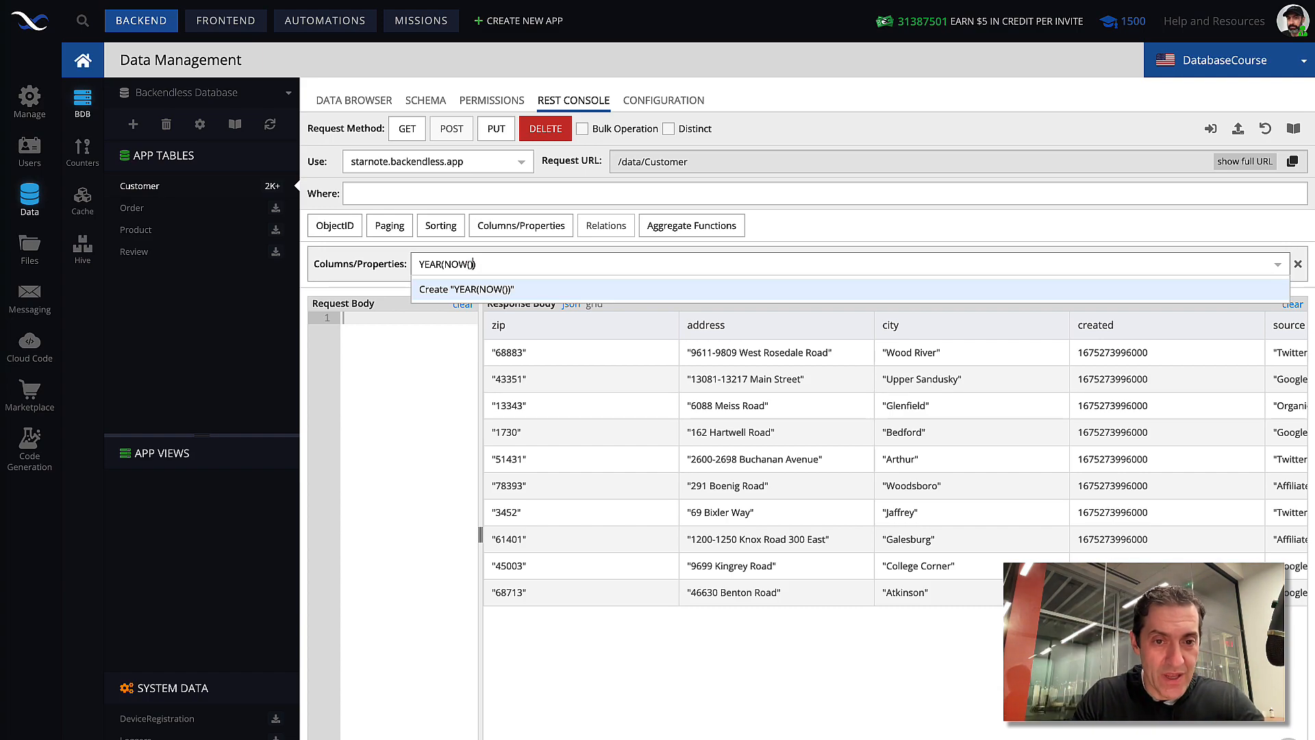
{"action": "key", "text": "shift+Left"}
{"action": "key", "text": "shift+Left"}
{"action": "key", "text": "shift+Left"}
{"action": "key", "text": "shift+Left"}
{"action": "key", "text": "shift+Left"}
{"action": "key", "text": "shift+Left"}
{"action": "key", "text": "shift+Left"}
{"action": "key", "text": "shift+Left"}
{"action": "key", "text": "shift+Left"}
{"action": "key", "text": "shift+Left"}
{"action": "key", "text": "shift+Left"}
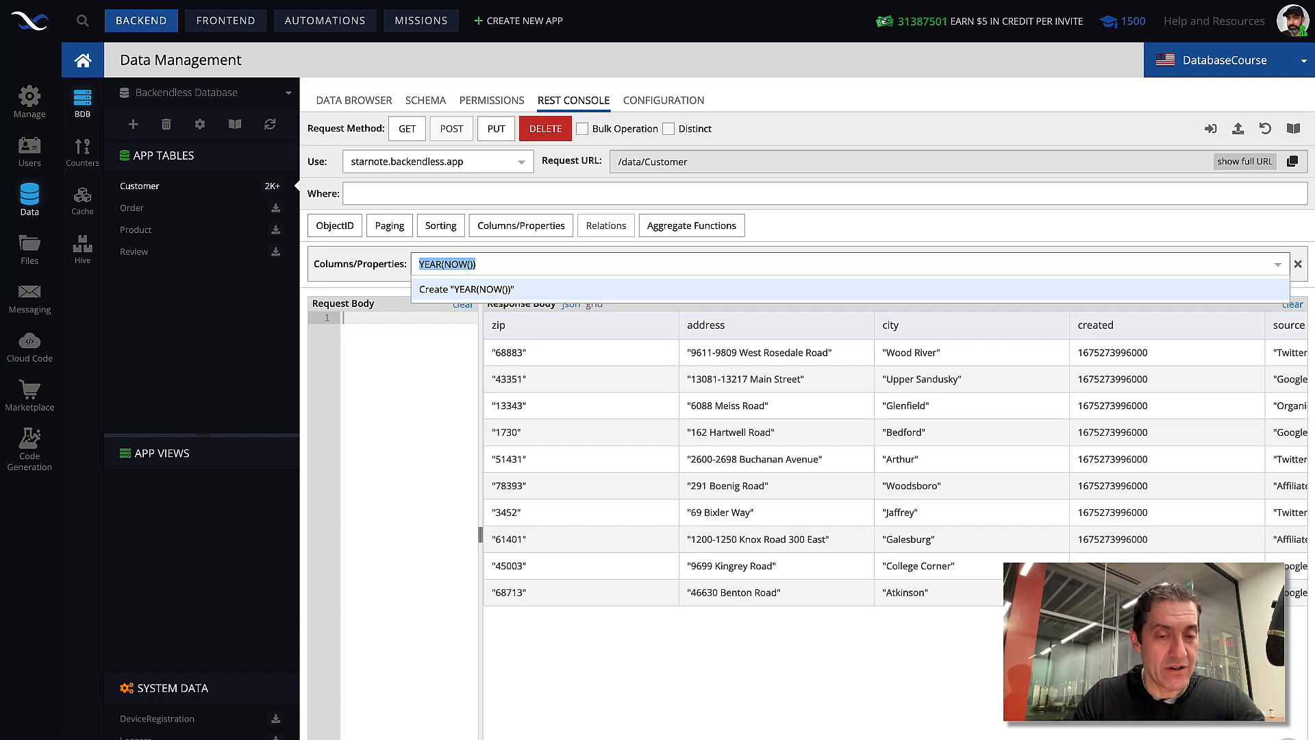
{"action": "key", "text": "Right"}
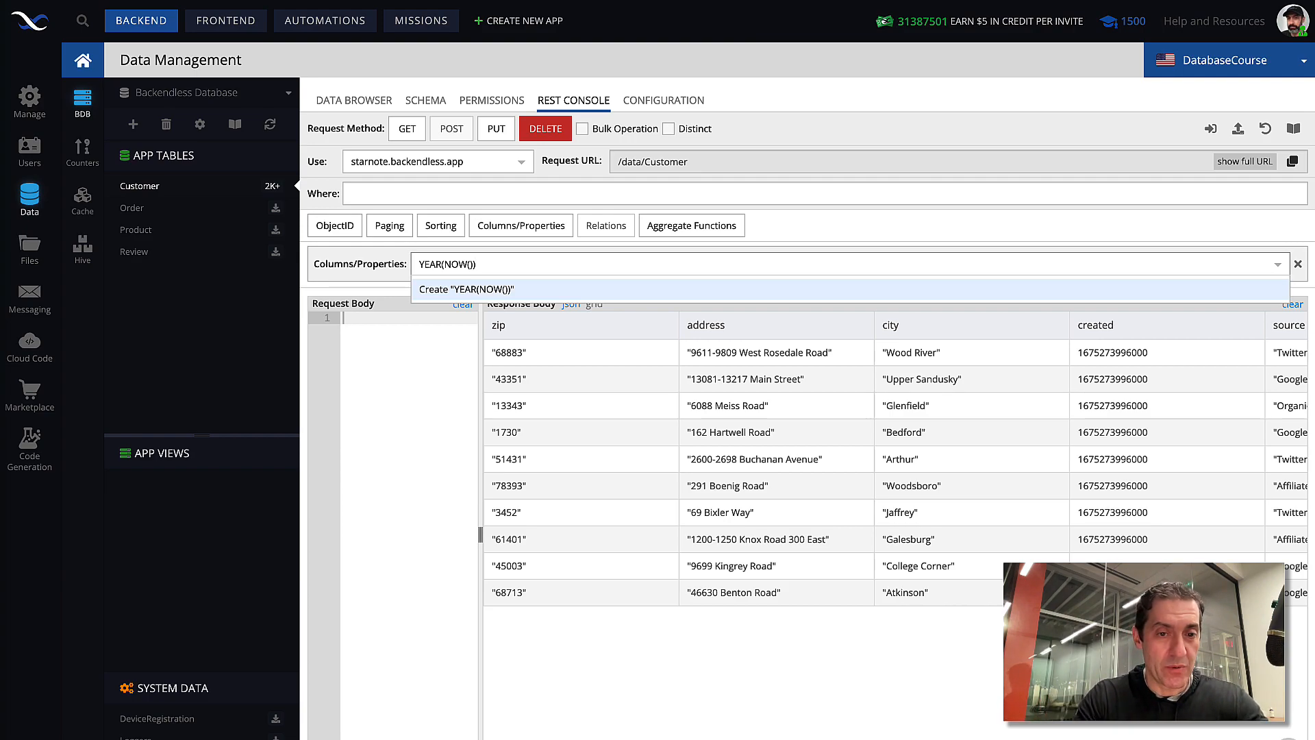
Complete the property expression as YEAR(NOW())-YEAR(birthDate) and add it to the returned properties
{"action": "type", "text": "YEAR"}
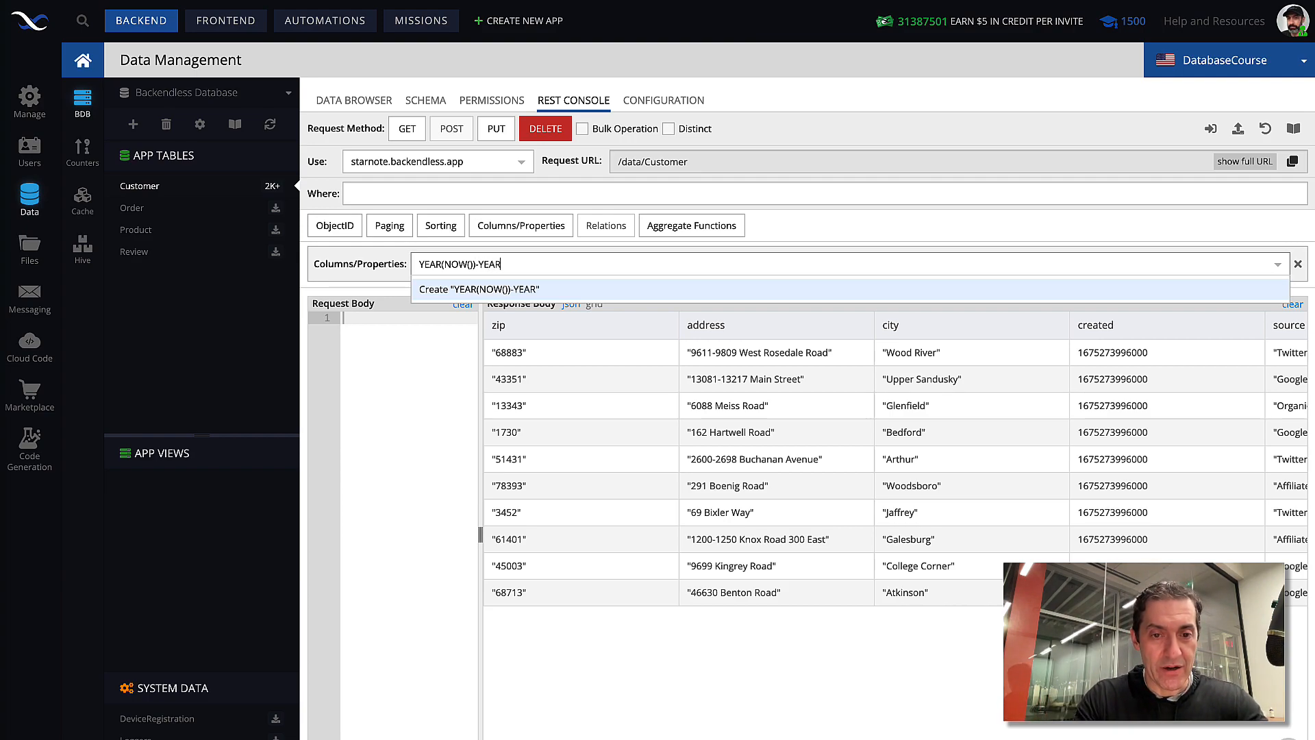
{"action": "type", "text": "(birth"}
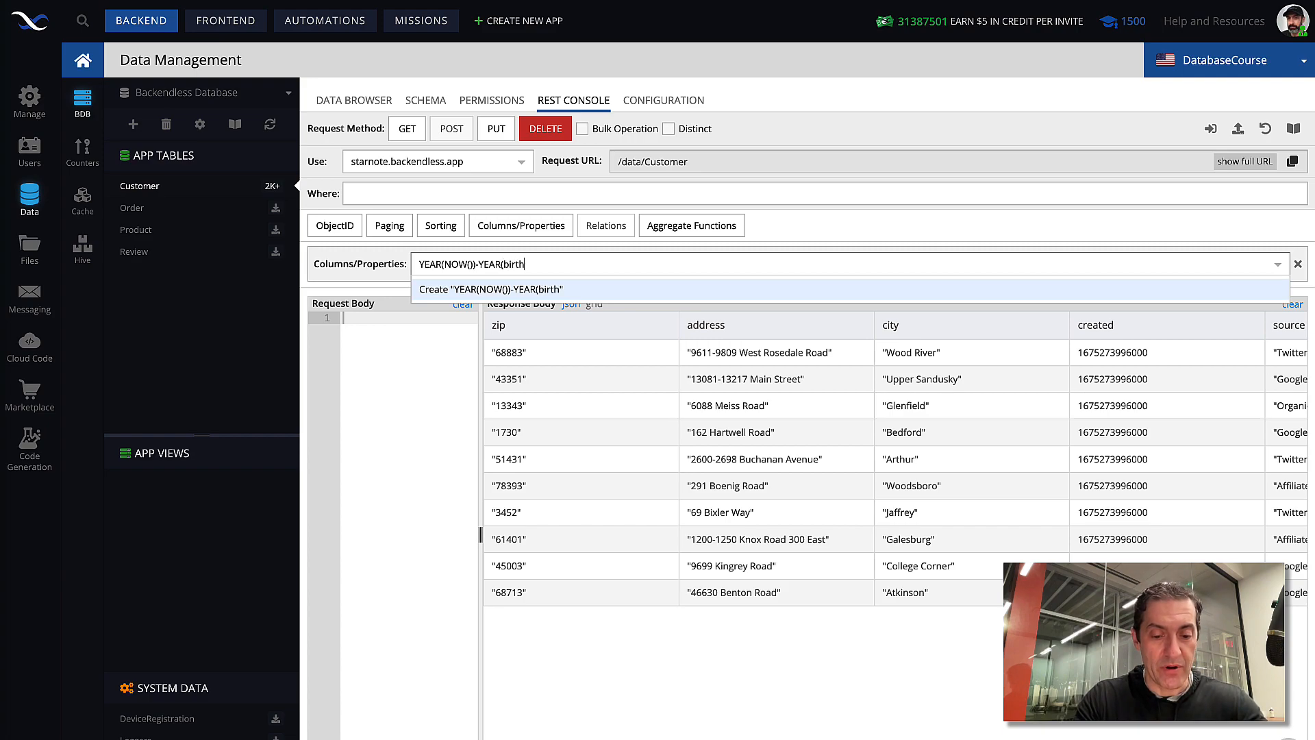
{"action": "type", "text": "Date"}
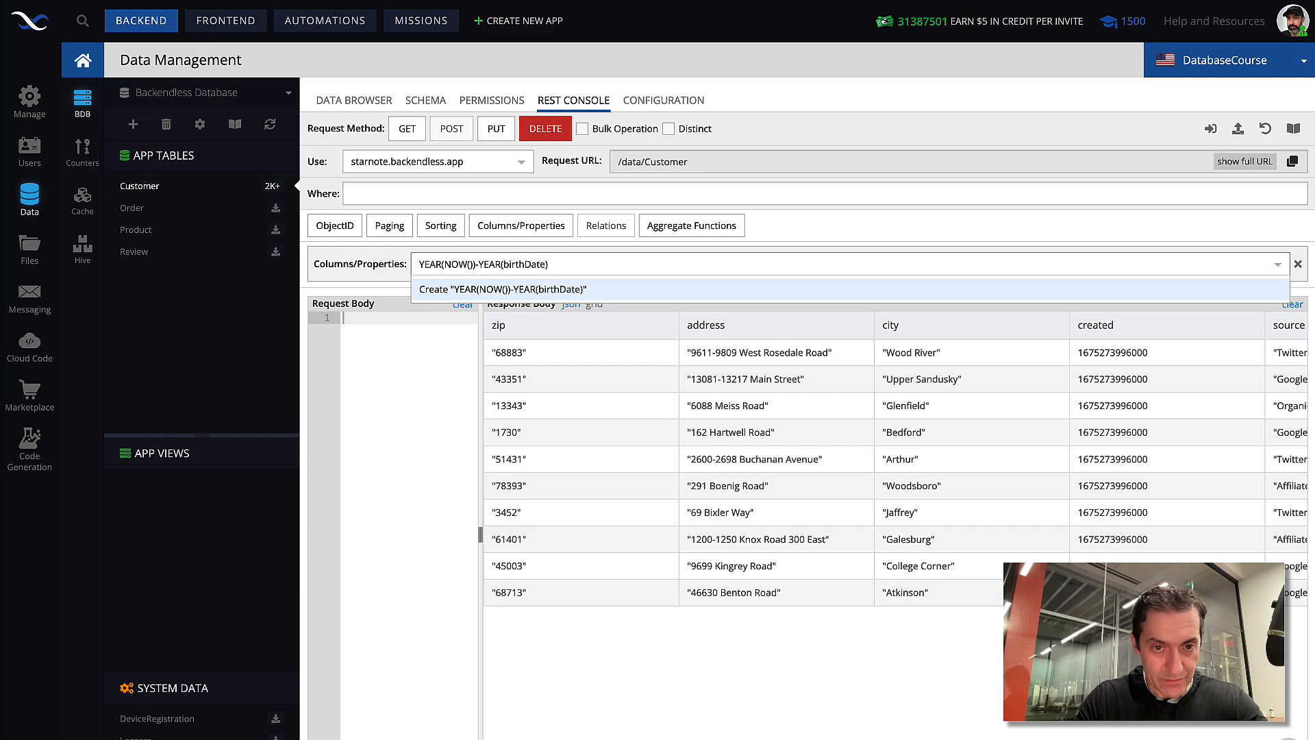
{"action": "key", "text": "Return"}
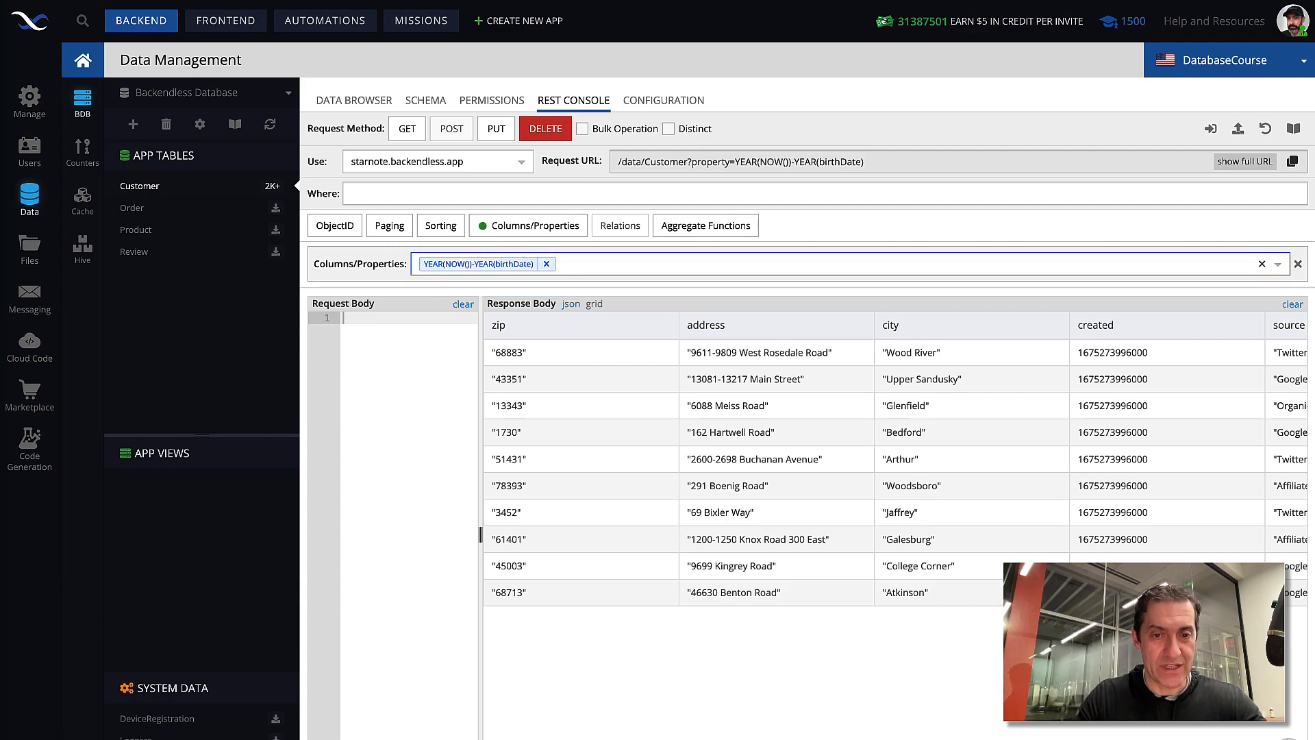
Add the email and name columns to the returned properties and send the GET request
{"action": "left_click", "coordinate": [620, 266]}
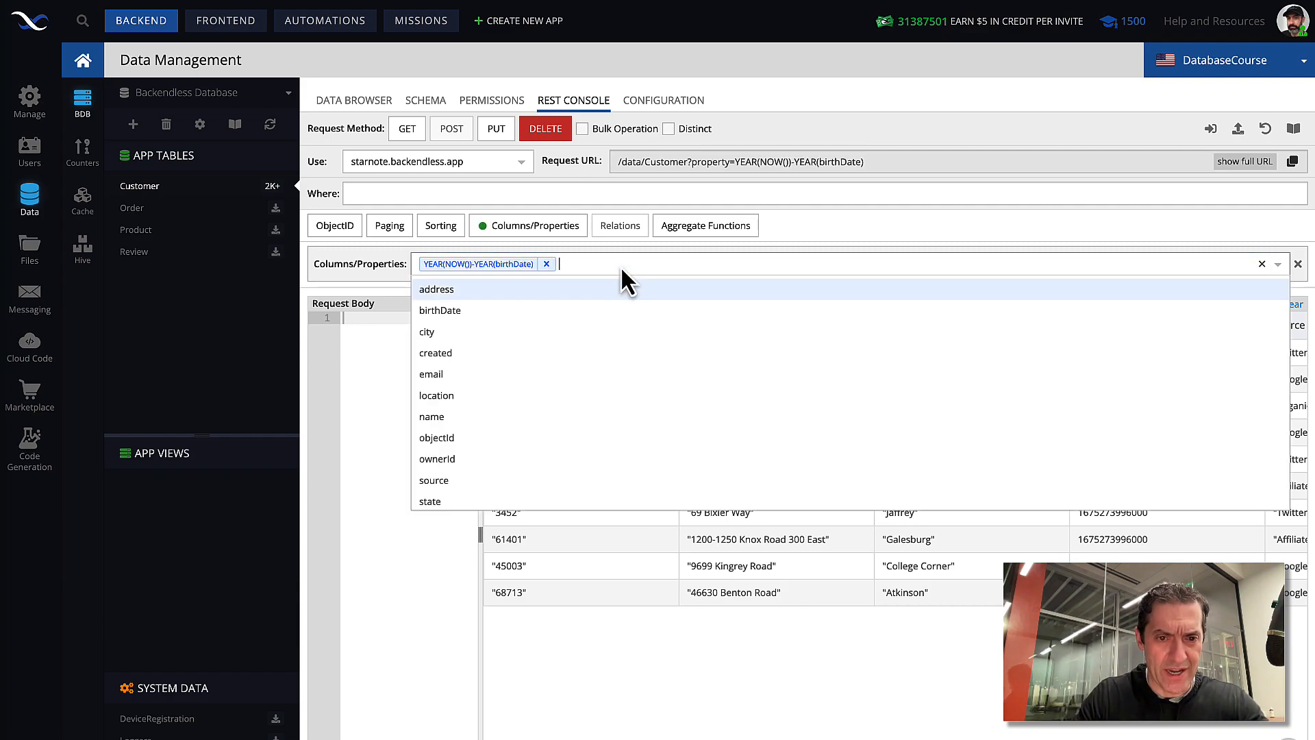
{"action": "left_click", "coordinate": [472, 373]}
{"action": "left_click", "coordinate": [674, 271]}
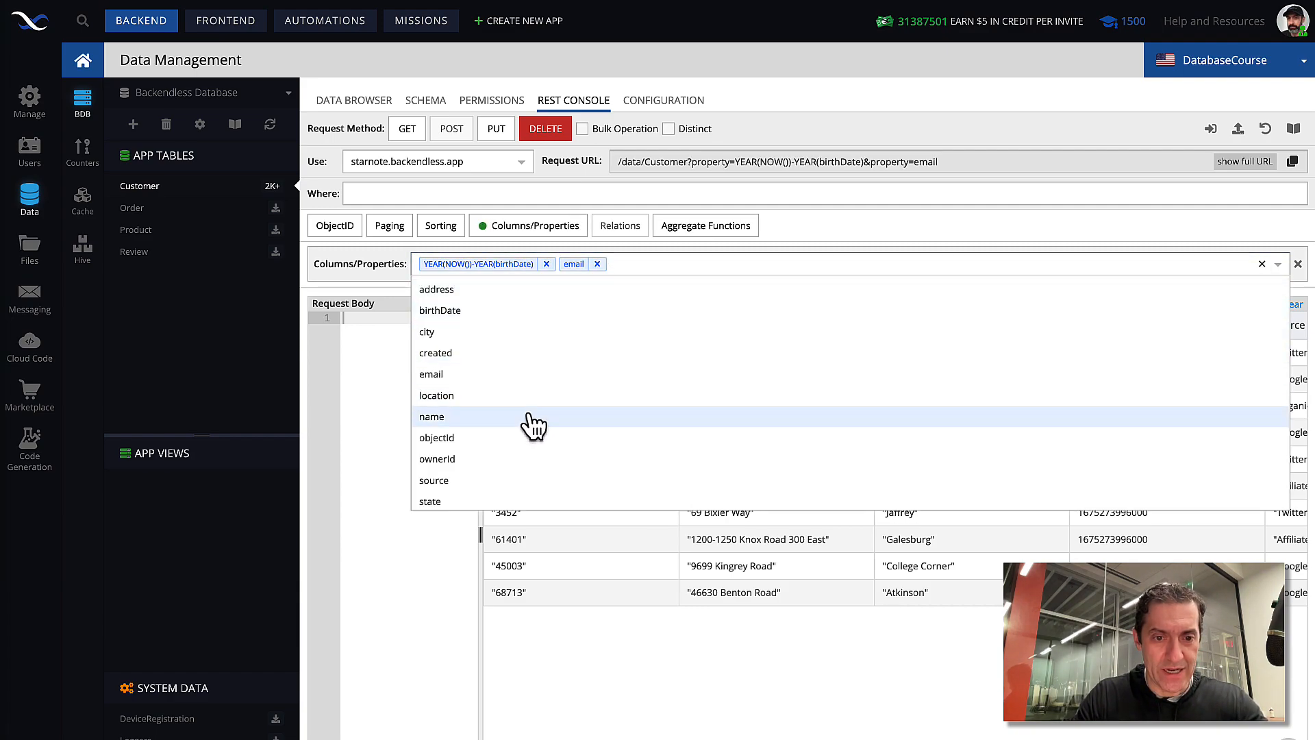
{"action": "left_click", "coordinate": [531, 419]}
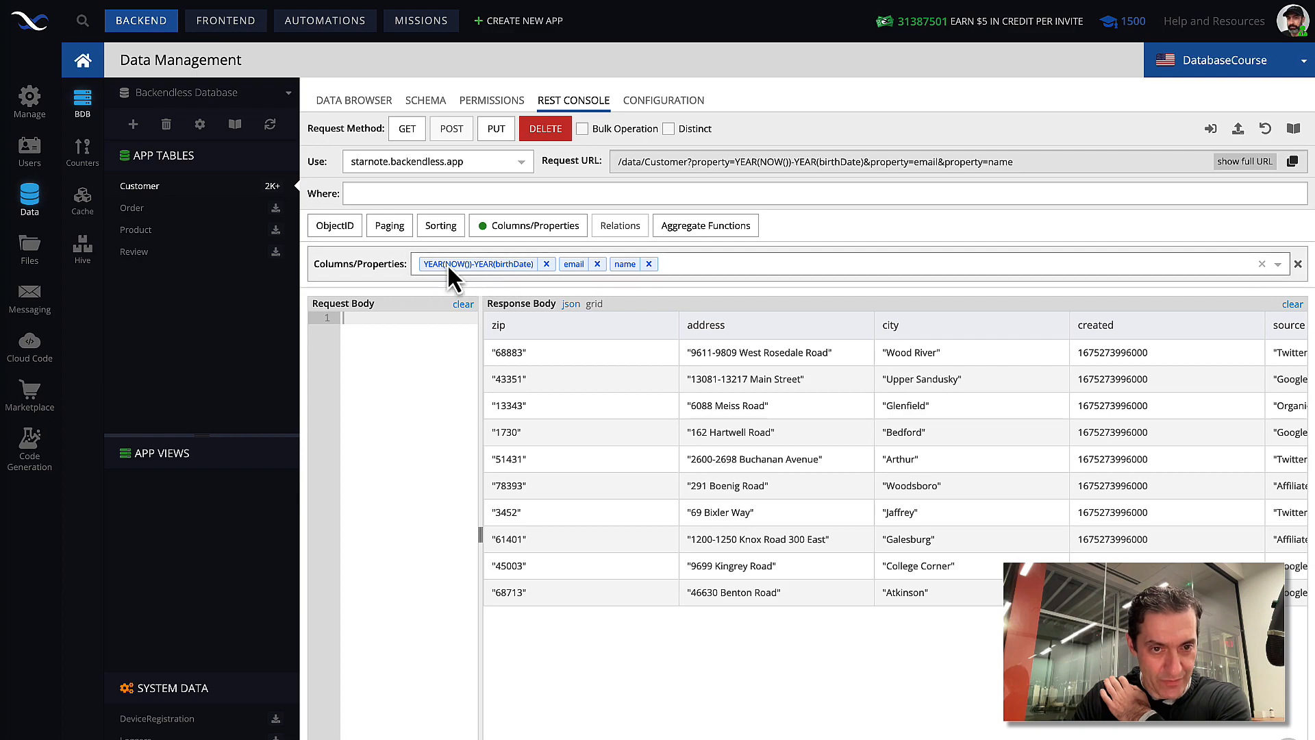
{"action": "left_click", "coordinate": [415, 137]}
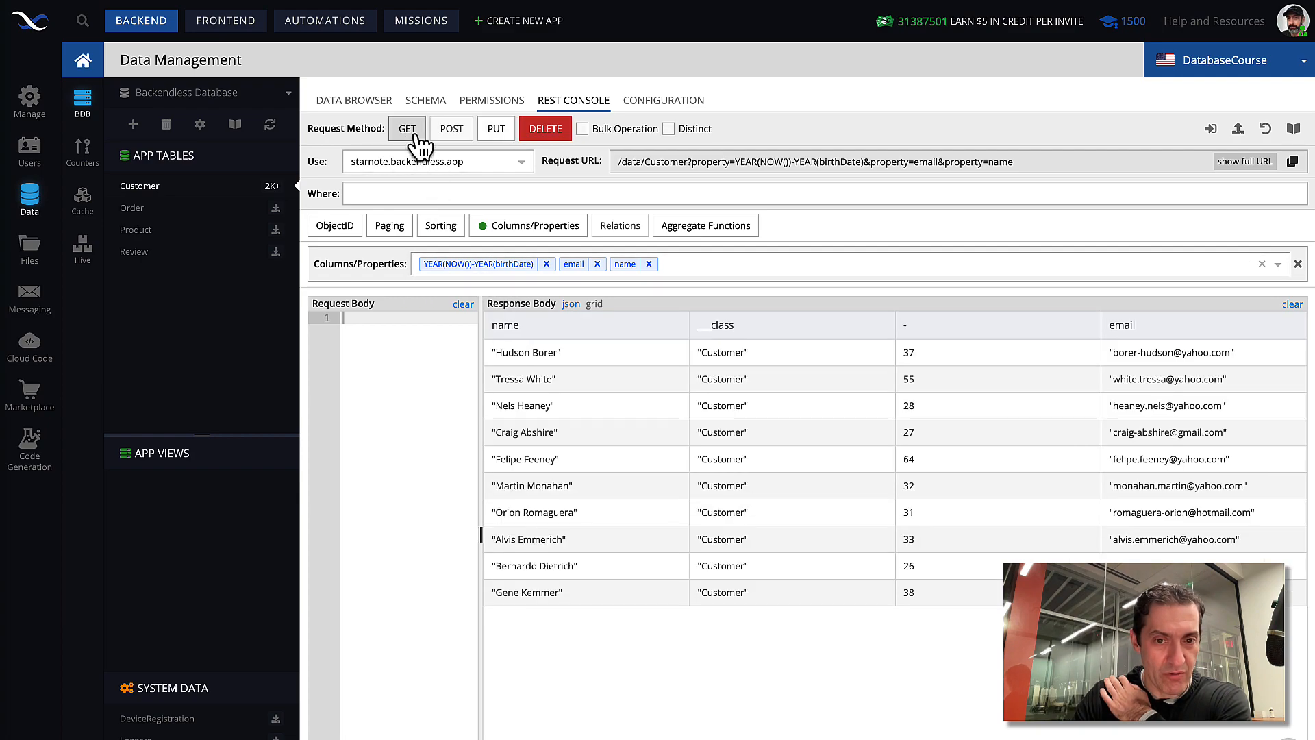
Show the response body as JSON and examine the key of the computed year-difference value in the first record
{"action": "left_click", "coordinate": [571, 304]}
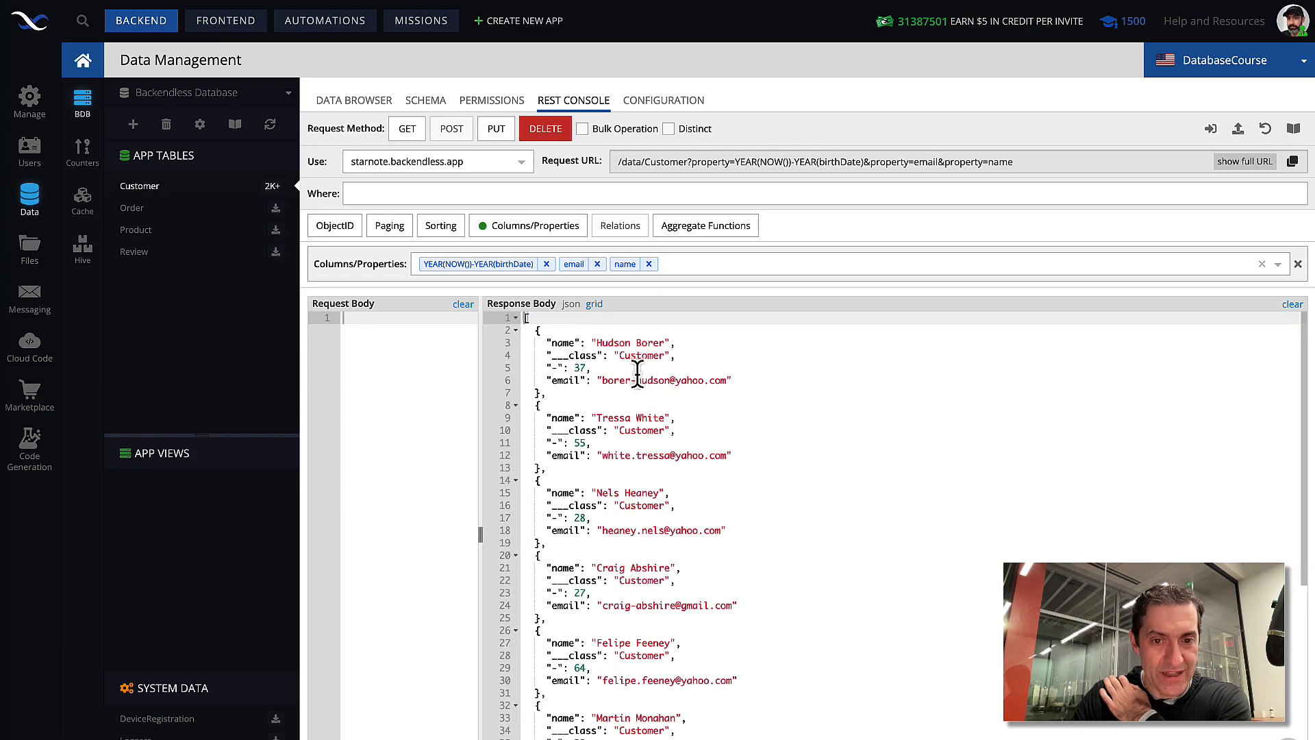
{"action": "left_click_drag", "start_coordinate": [591, 367], "coordinate": [535, 368]}
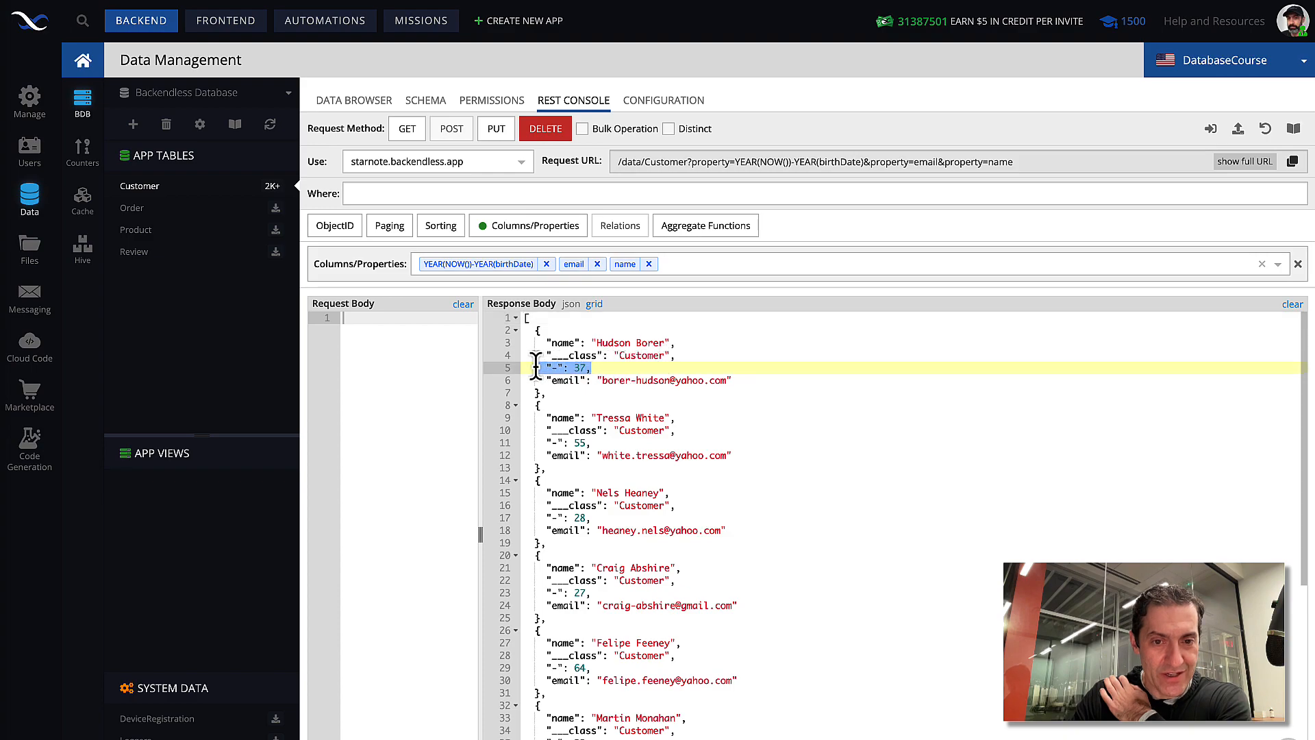
{"action": "left_click", "coordinate": [623, 368]}
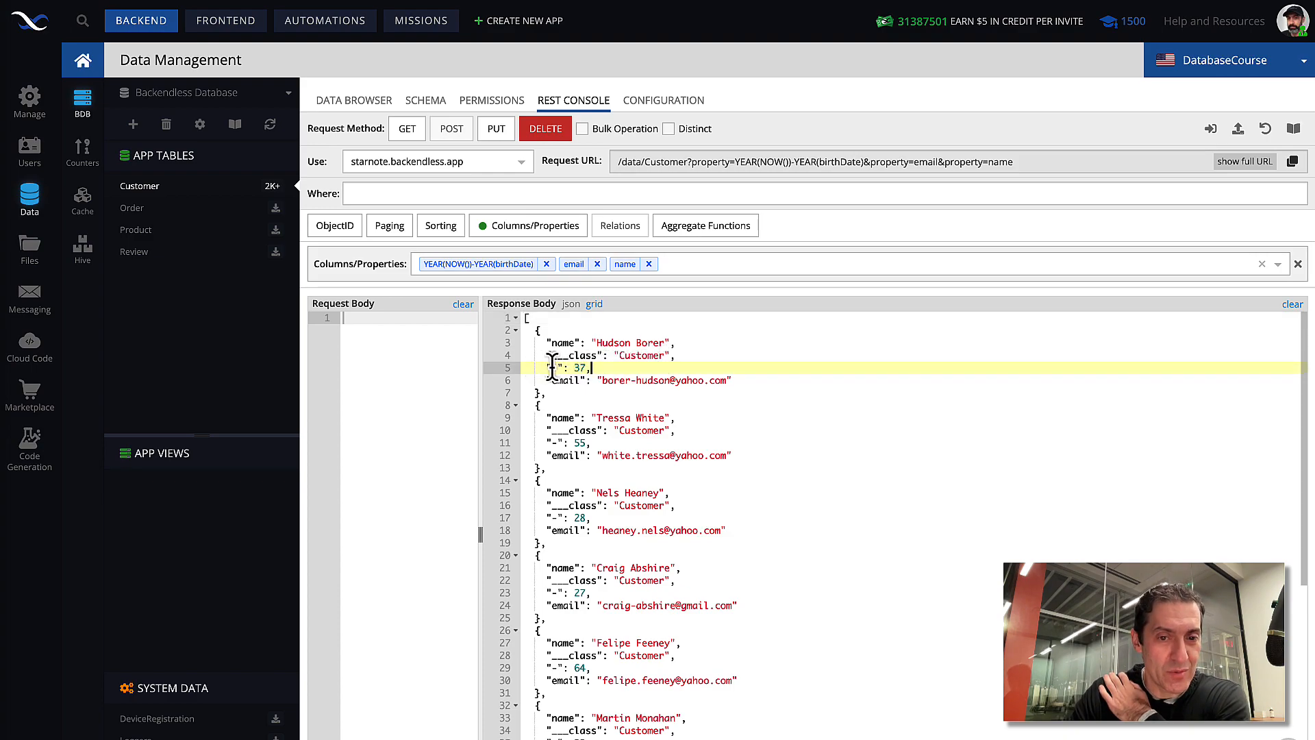
Give the YEAR(NOW())-YEAR(birthDate) property the alias age and resend the GET request
{"action": "left_click", "coordinate": [555, 367]}
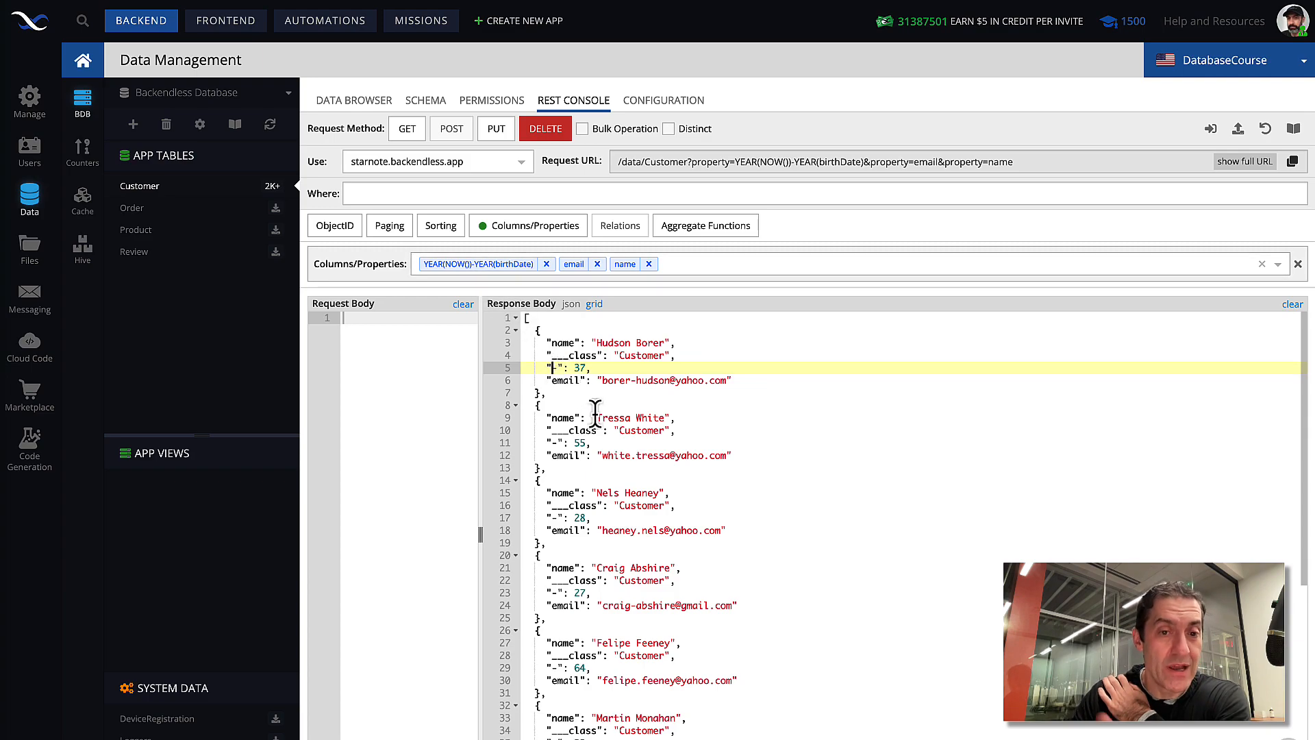
{"action": "left_click", "coordinate": [508, 264]}
{"action": "left_click", "coordinate": [581, 264]}
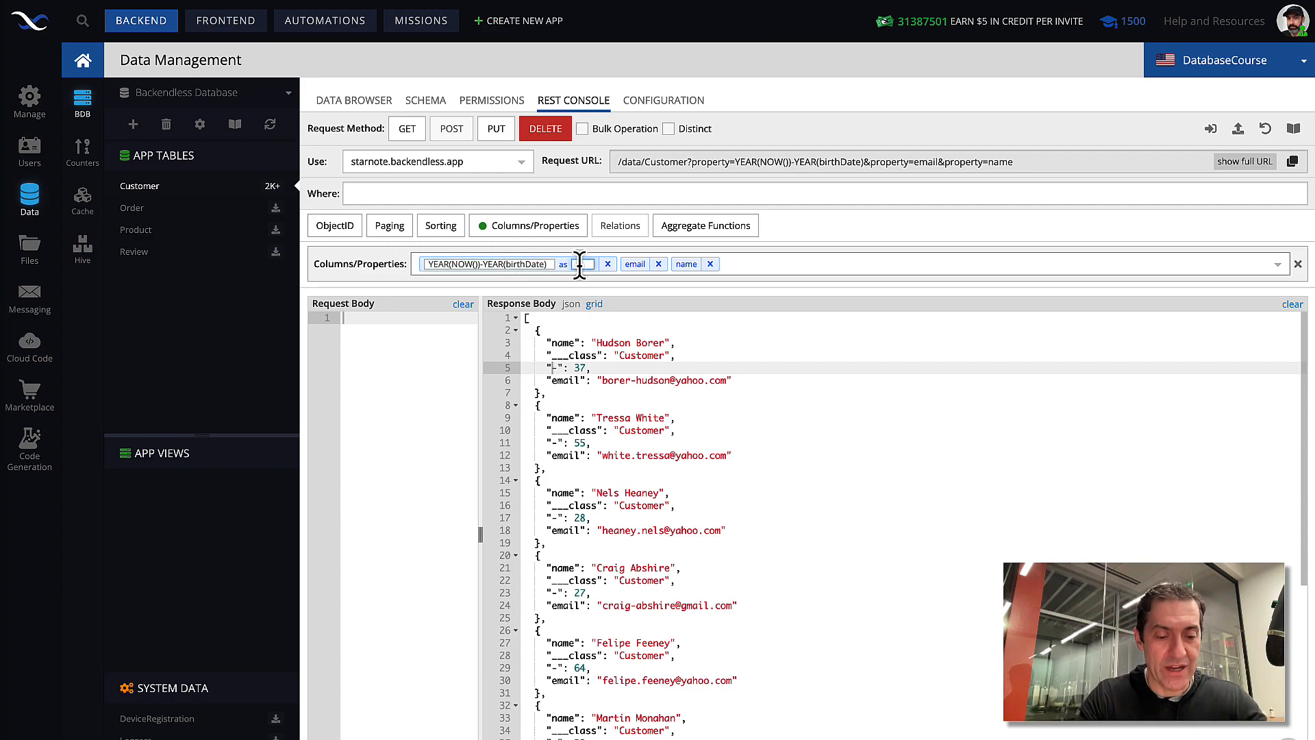
{"action": "type", "text": "age"}
{"action": "key", "text": "Return"}
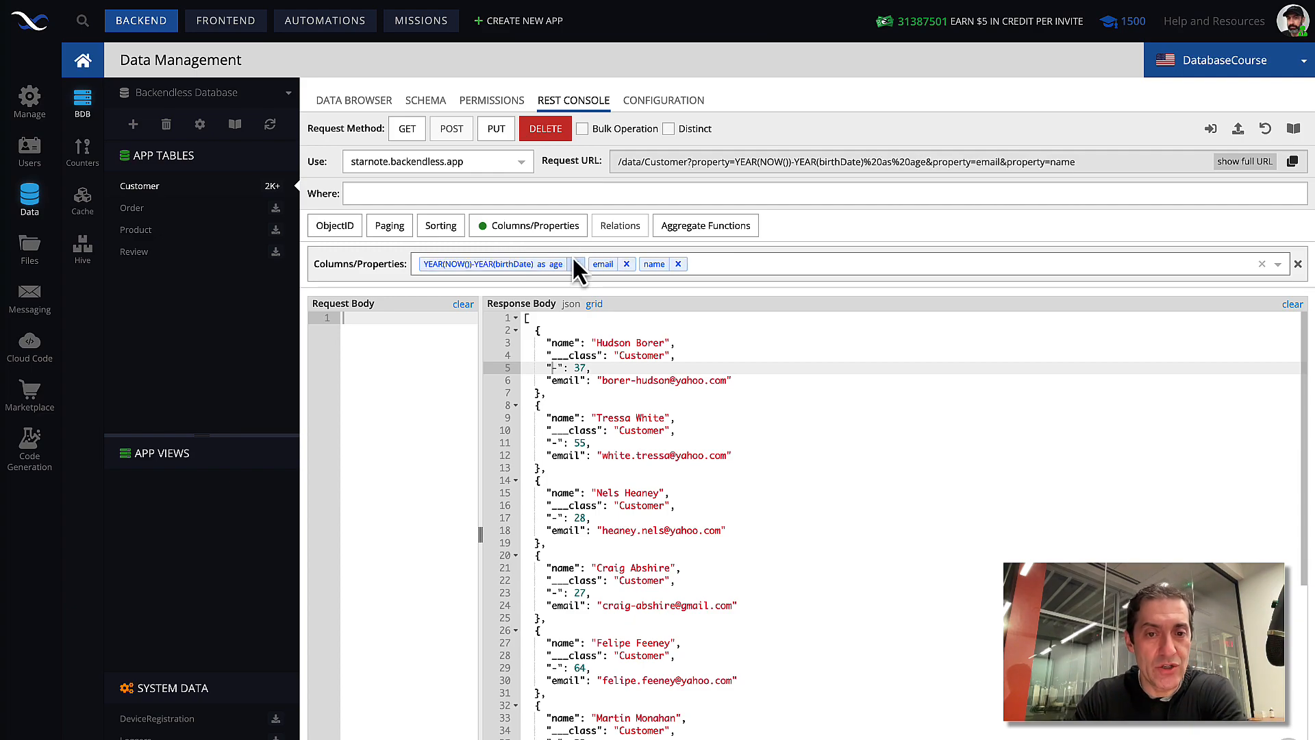
{"action": "left_click", "coordinate": [409, 130]}
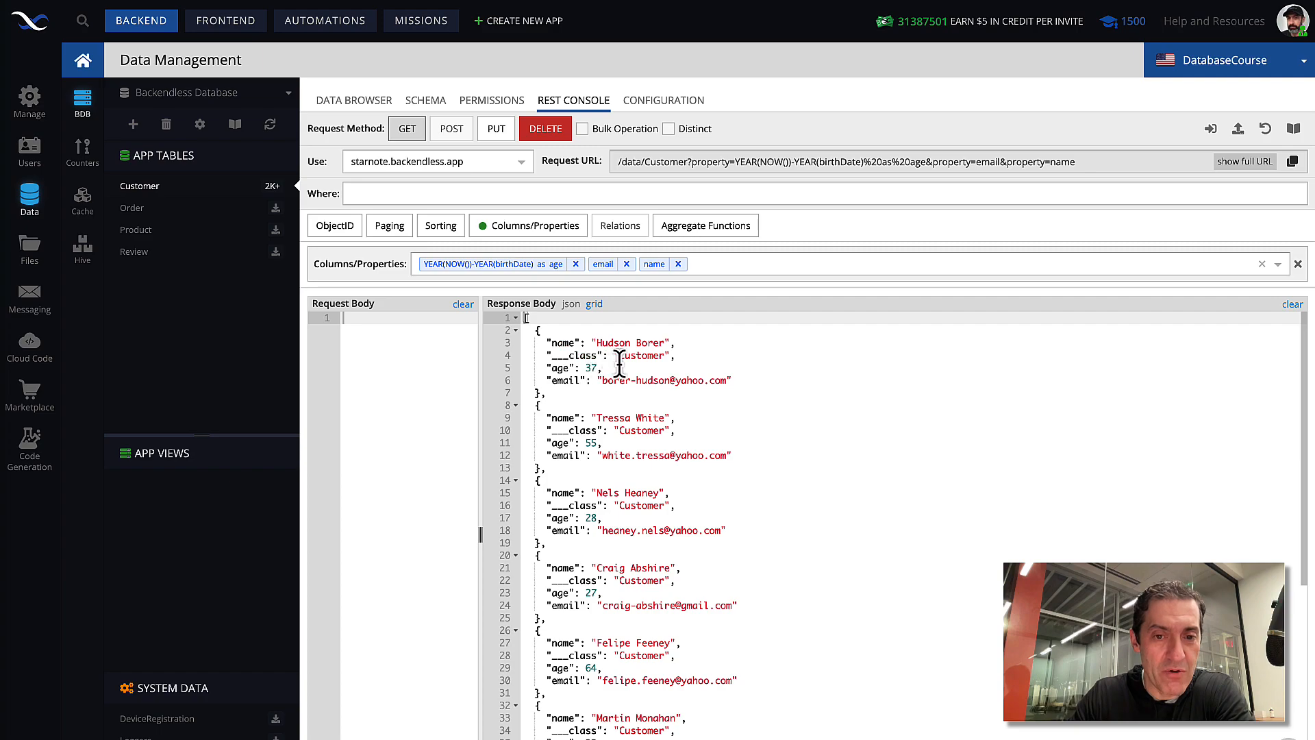
Examine the age values of the first two customer records in the JSON response
{"action": "left_click", "coordinate": [618, 365]}
{"action": "left_click", "coordinate": [744, 377]}
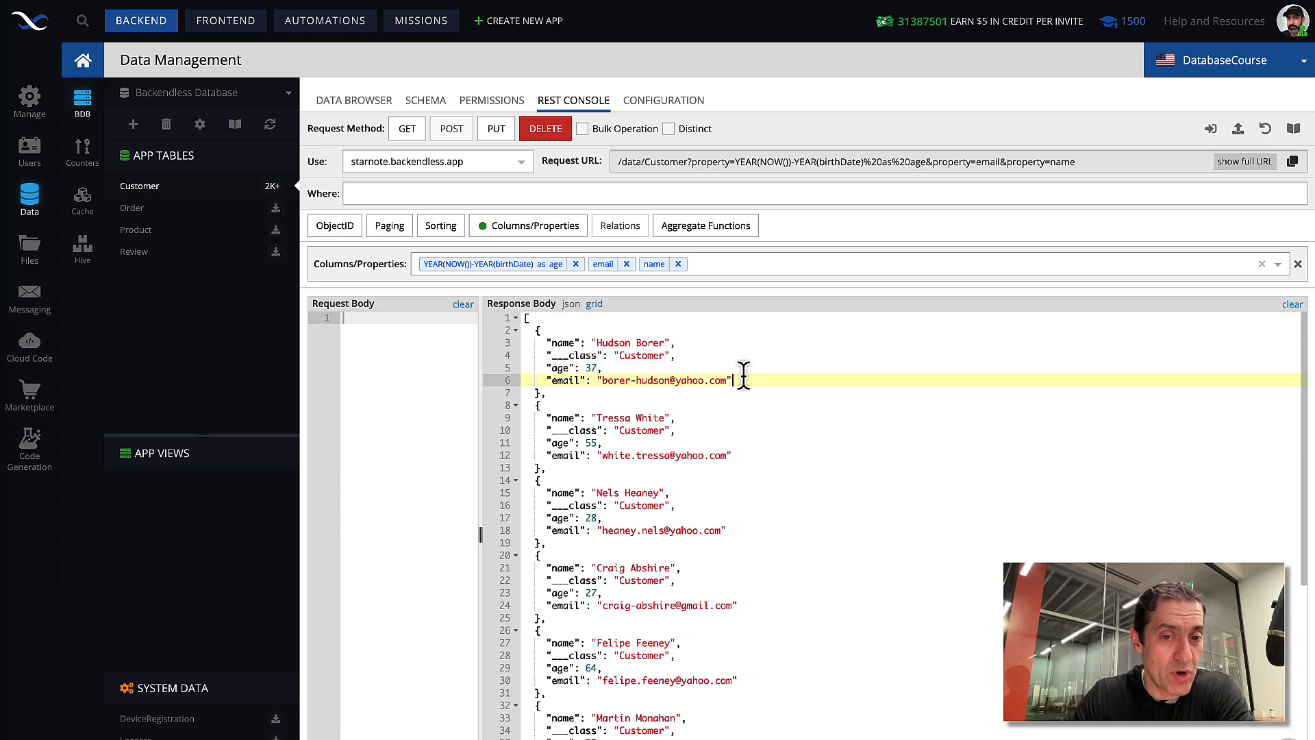
{"action": "left_click_drag", "start_coordinate": [743, 377], "coordinate": [524, 334]}
{"action": "left_click", "coordinate": [647, 381]}
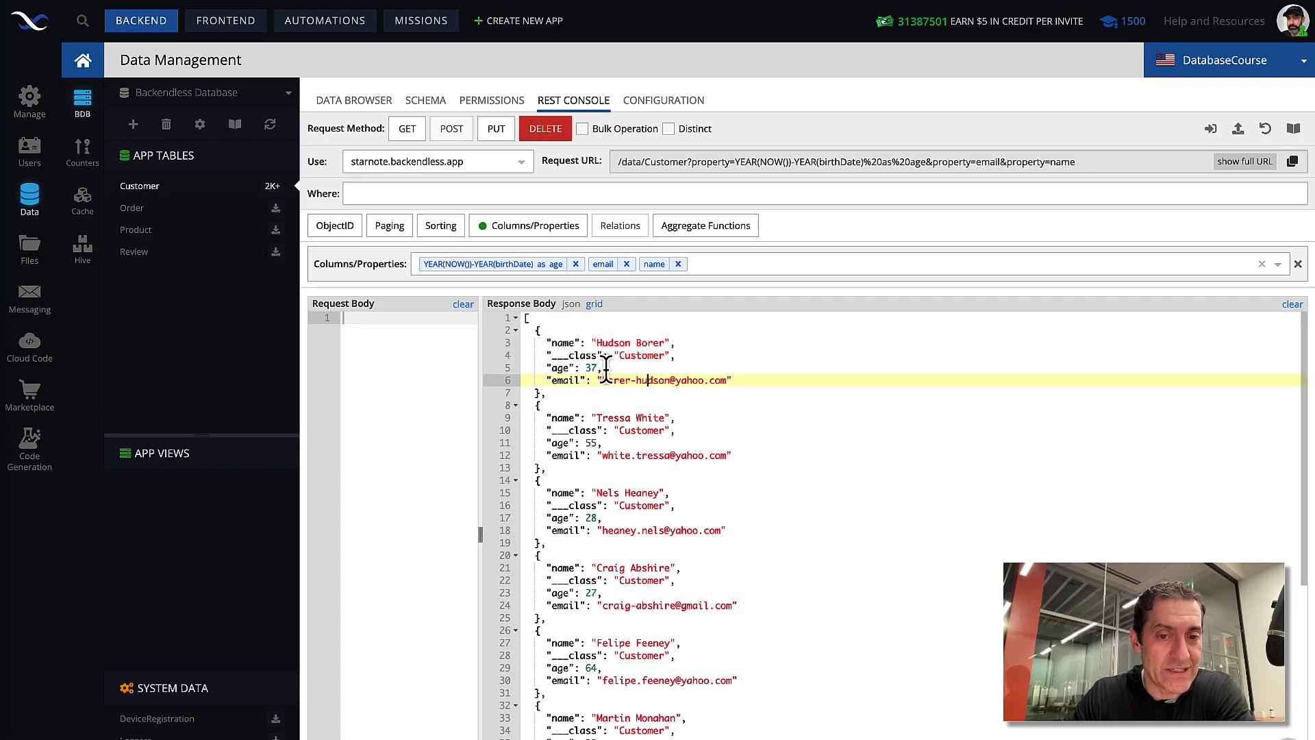
{"action": "left_click_drag", "start_coordinate": [606, 368], "coordinate": [582, 368]}
{"action": "left_click_drag", "start_coordinate": [603, 443], "coordinate": [581, 443]}
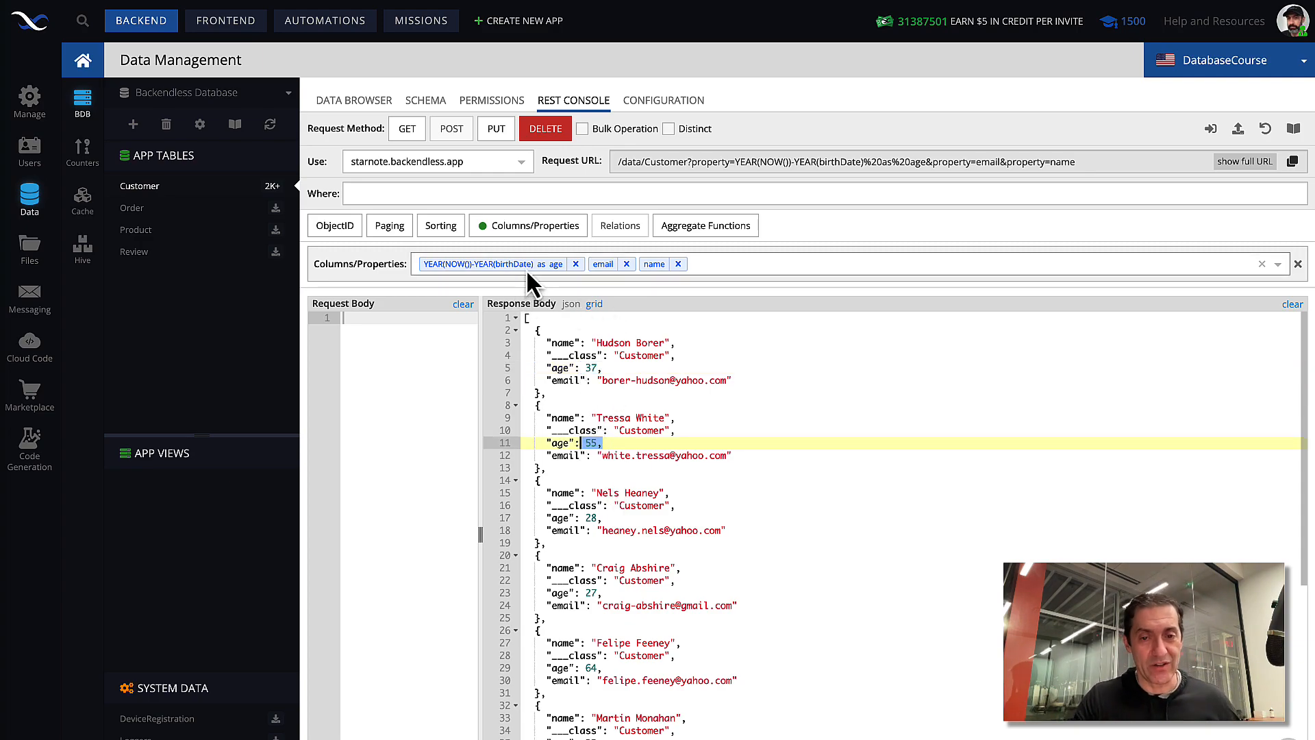
Copy the age property's expression into the where clause as YEAR(NOW())-YEAR(birthDate) > 50 and send the GET request
{"action": "left_click", "coordinate": [508, 264]}
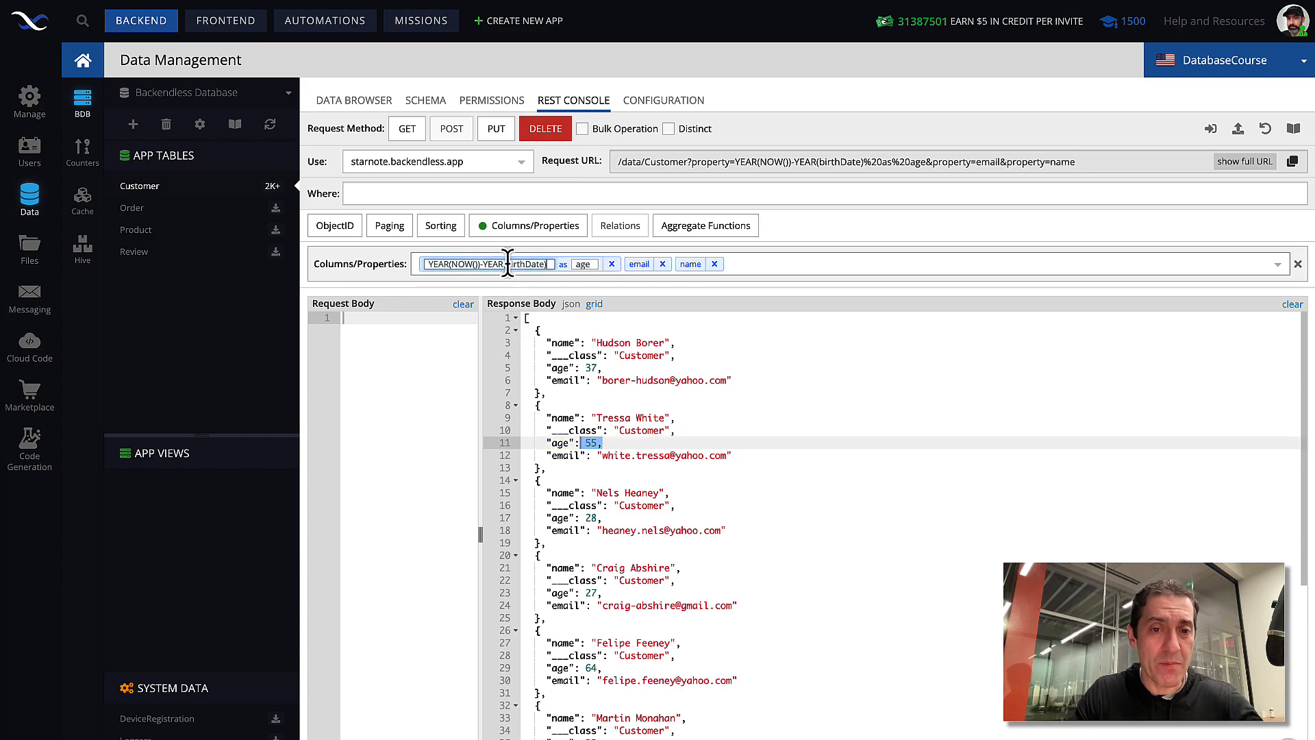
{"action": "key", "text": "ctrl+a"}
{"action": "key", "text": "ctrl+c"}
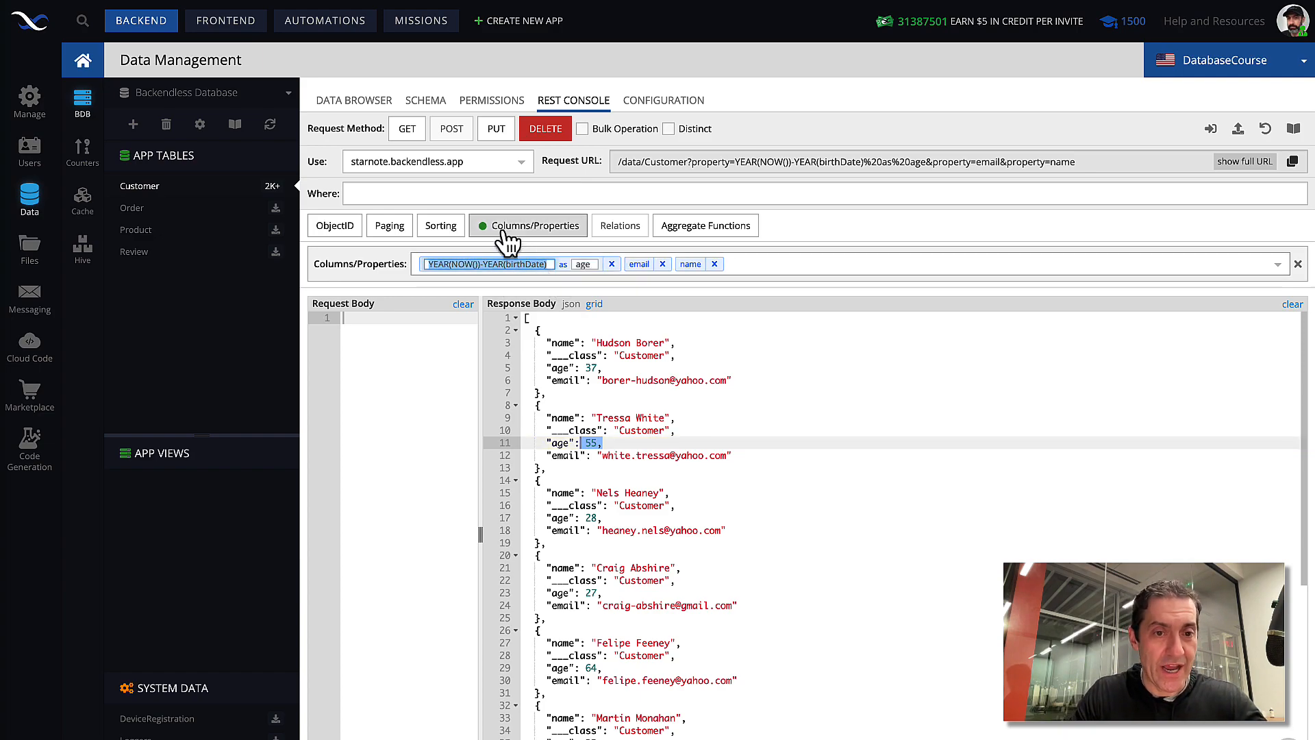
{"action": "left_click", "coordinate": [441, 193]}
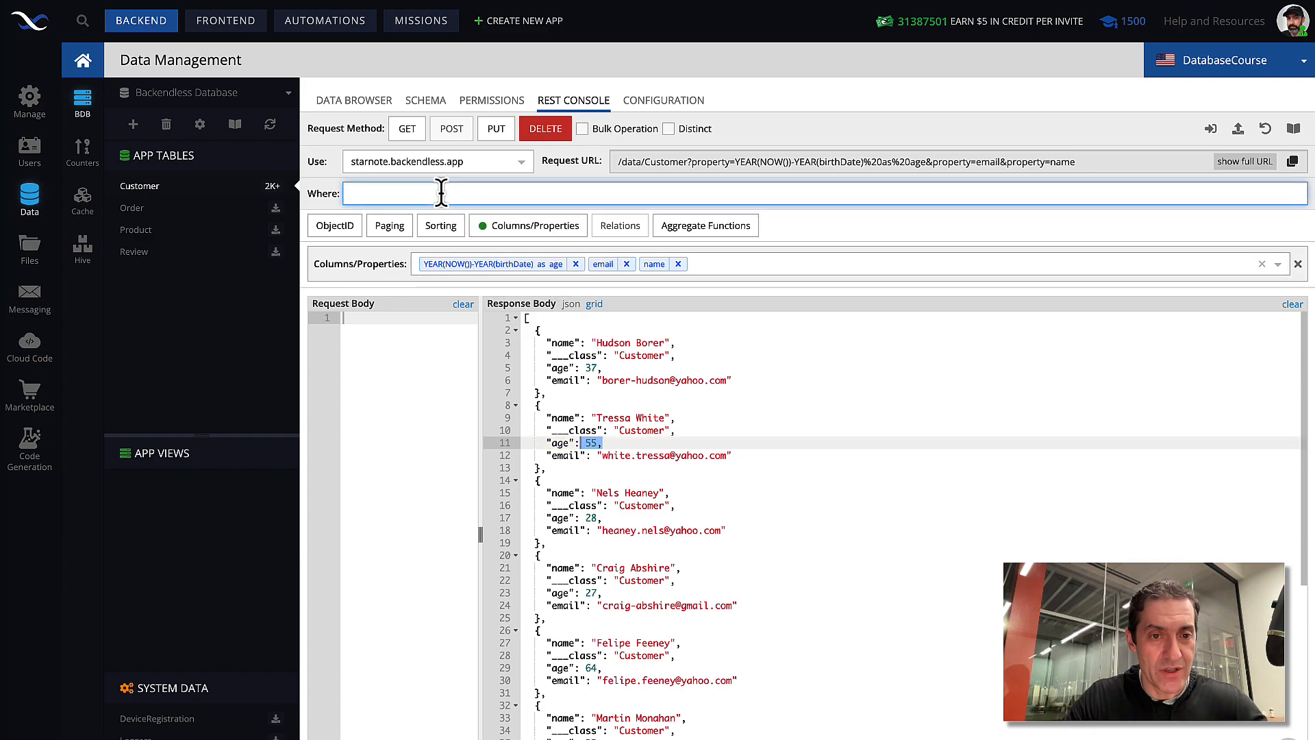
{"action": "key", "text": "ctrl+v"}
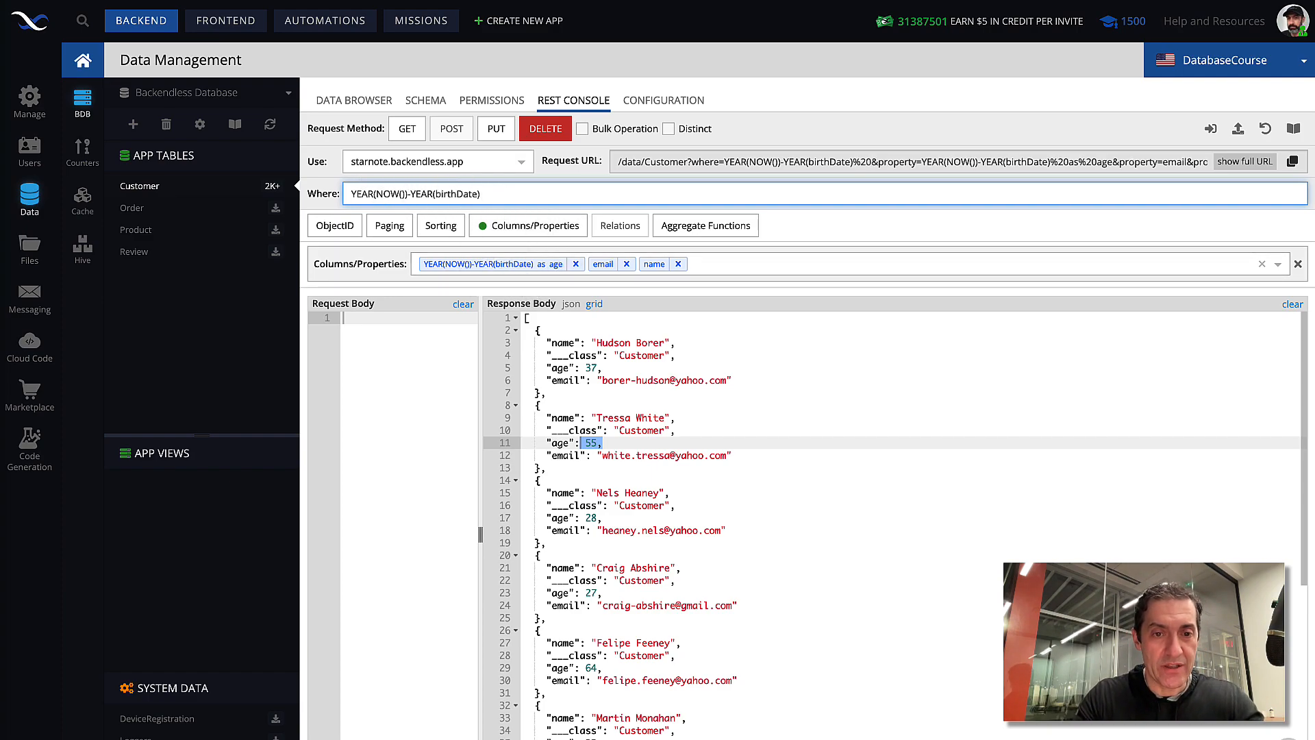
{"action": "type", "text": "> "}
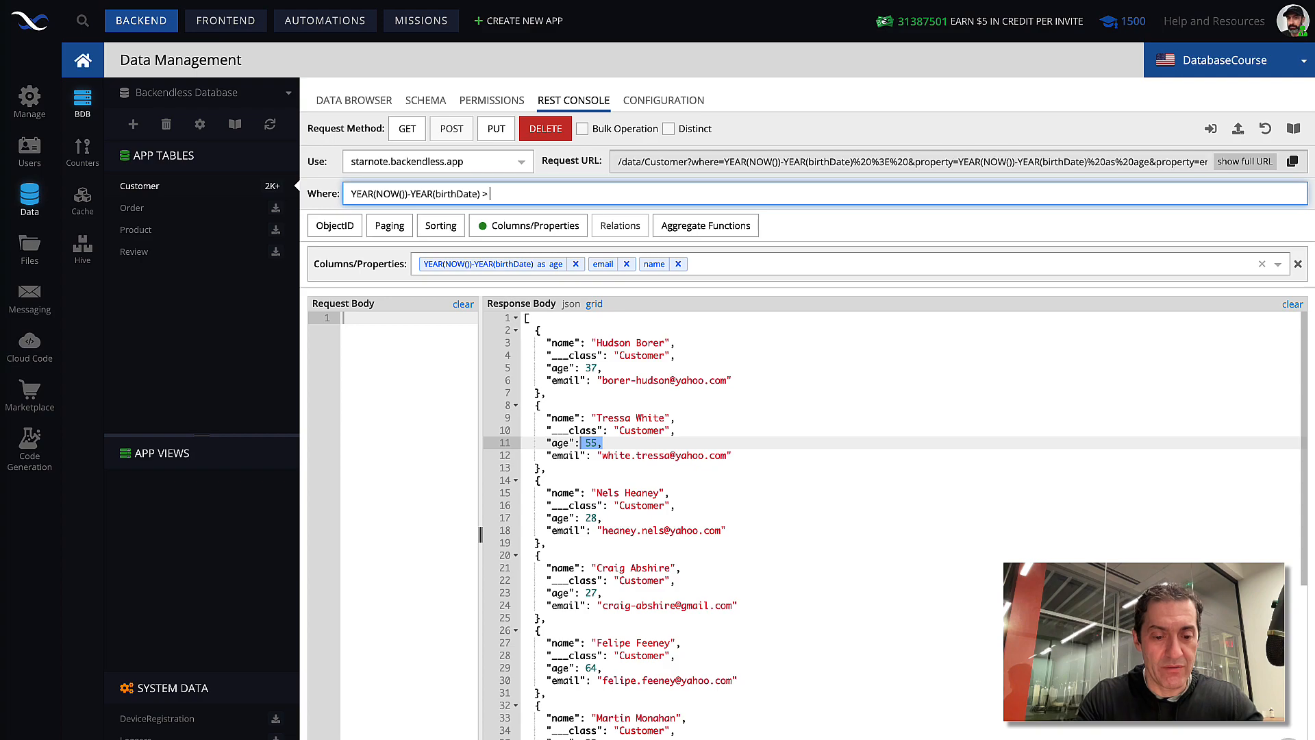
{"action": "type", "text": "50"}
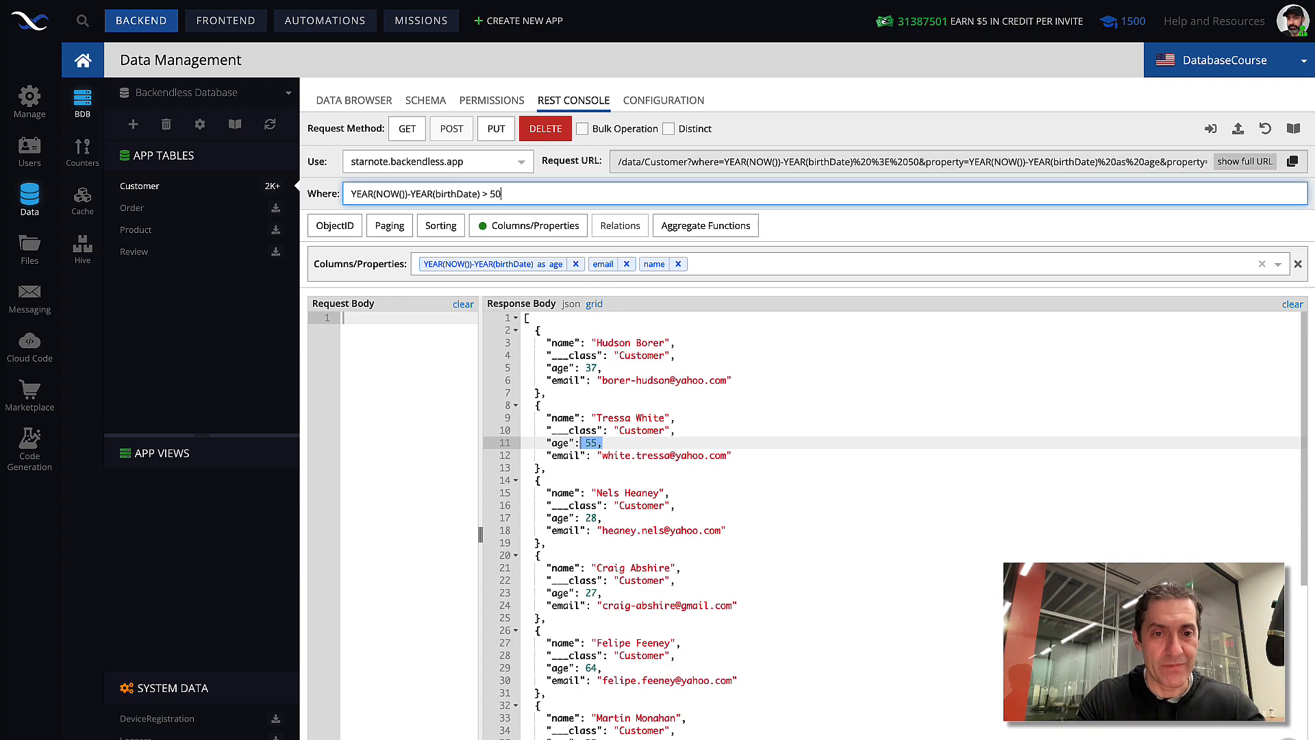
{"action": "left_click", "coordinate": [408, 130]}
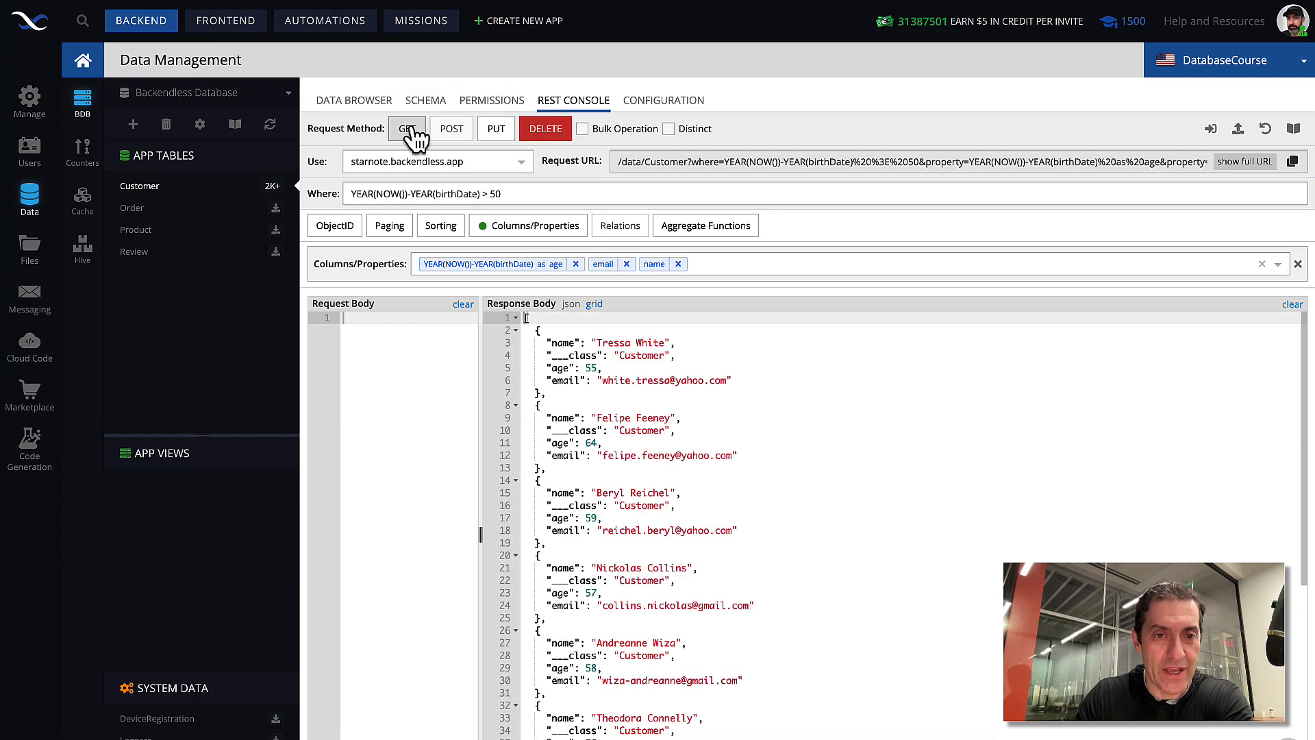
Show the response as a grid and examine how the where condition and computed age property appear in the request URL
{"action": "left_click", "coordinate": [594, 304]}
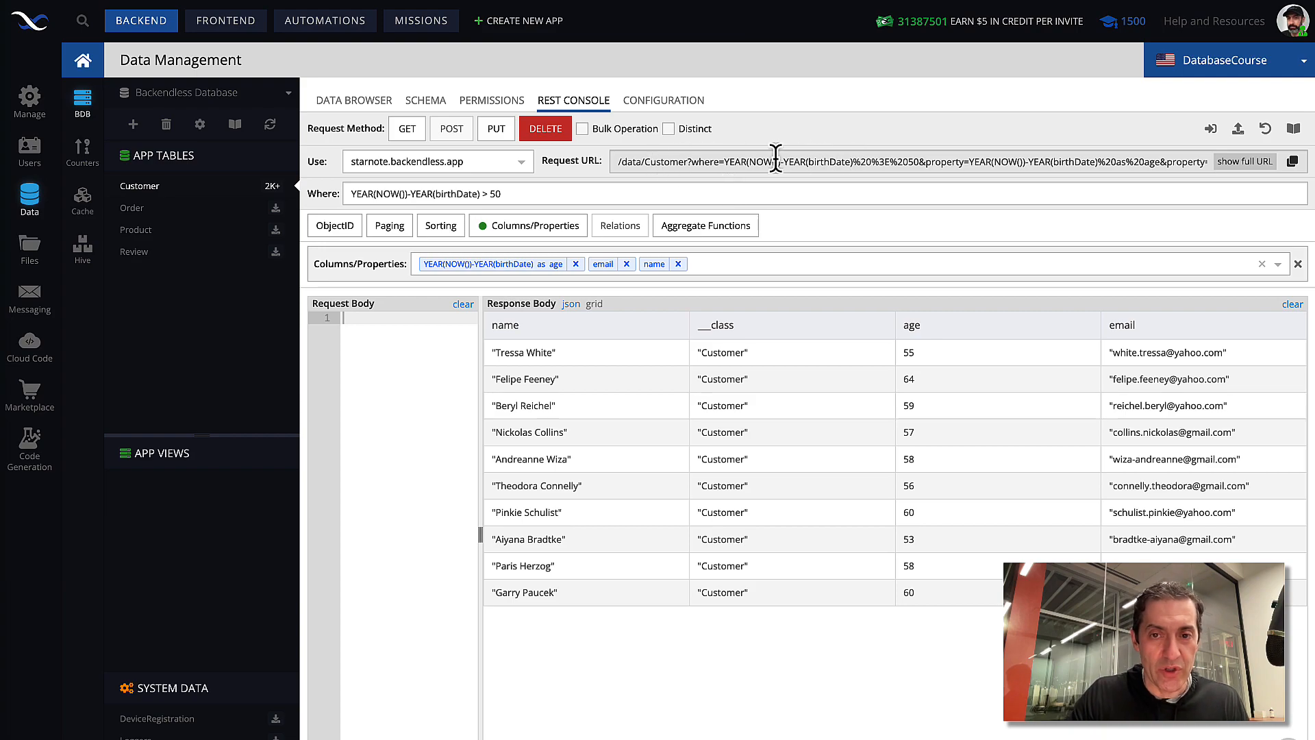
{"action": "double_click", "coordinate": [701, 162]}
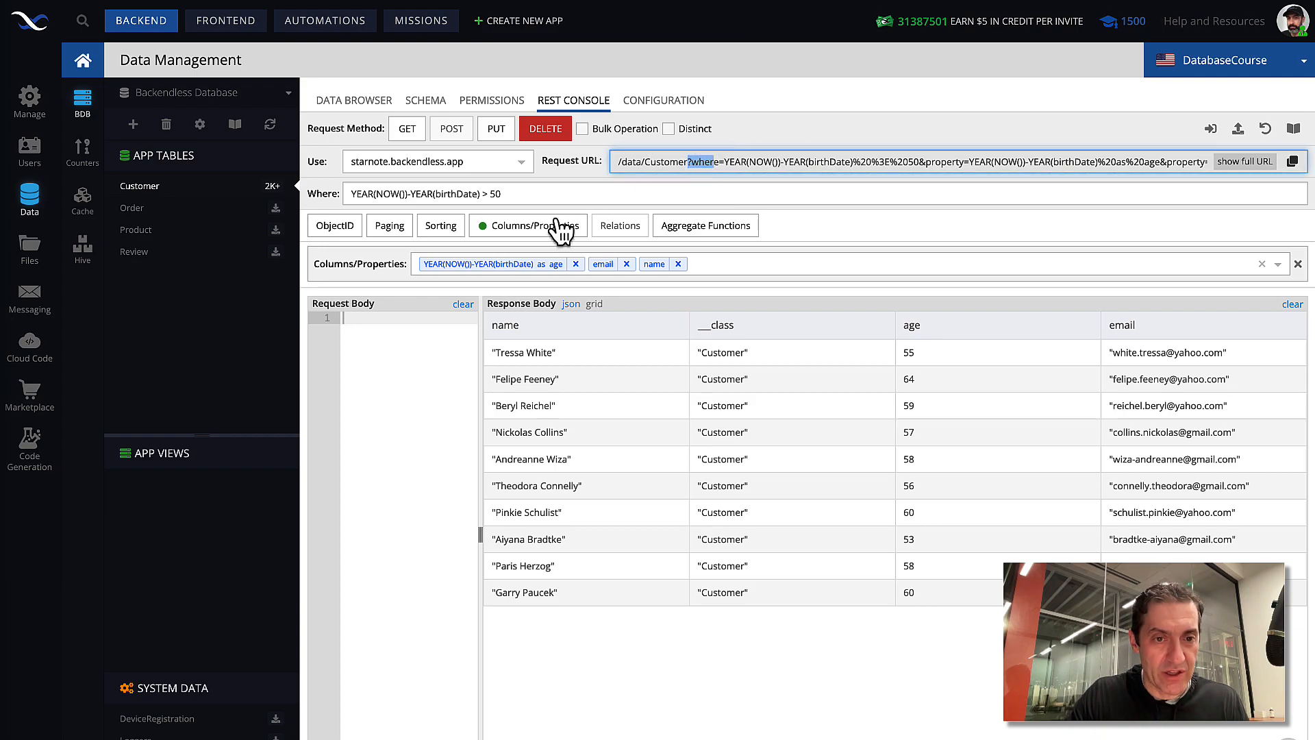
{"action": "left_click_drag", "start_coordinate": [521, 195], "coordinate": [342, 195]}
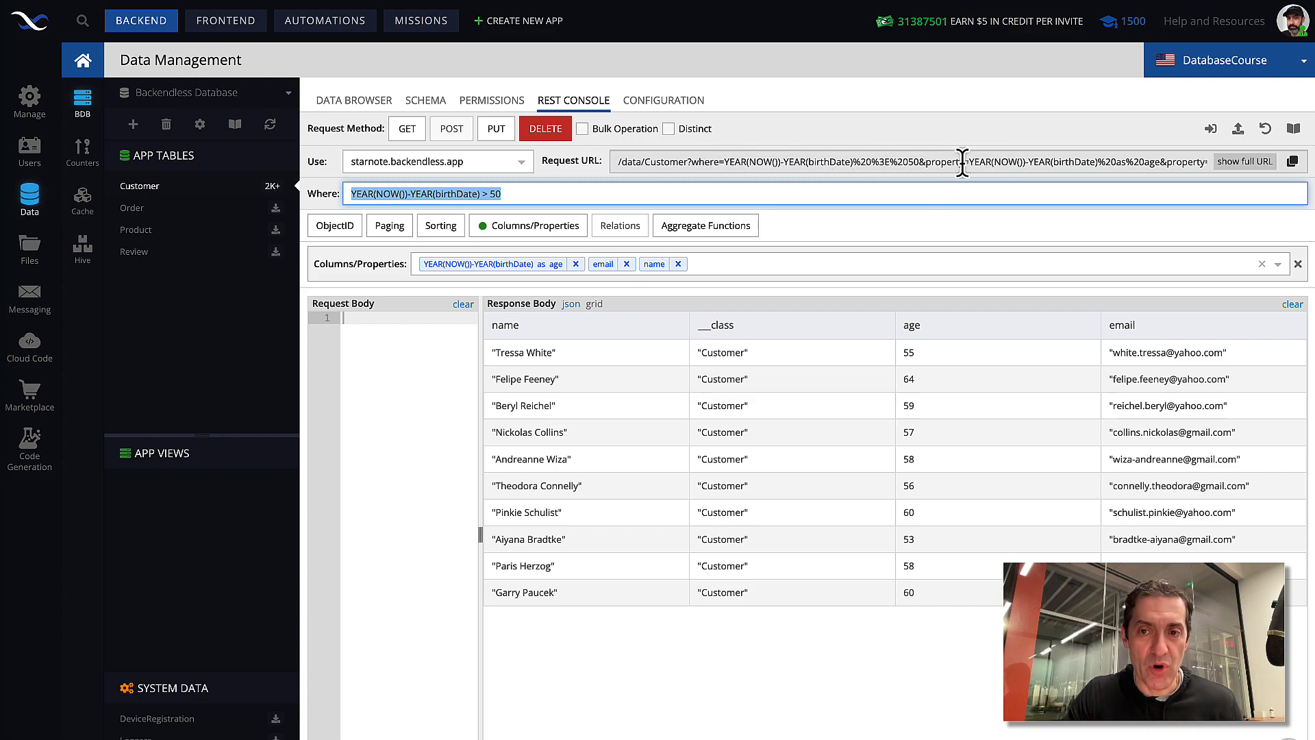
{"action": "left_click_drag", "start_coordinate": [968, 163], "coordinate": [1123, 163]}
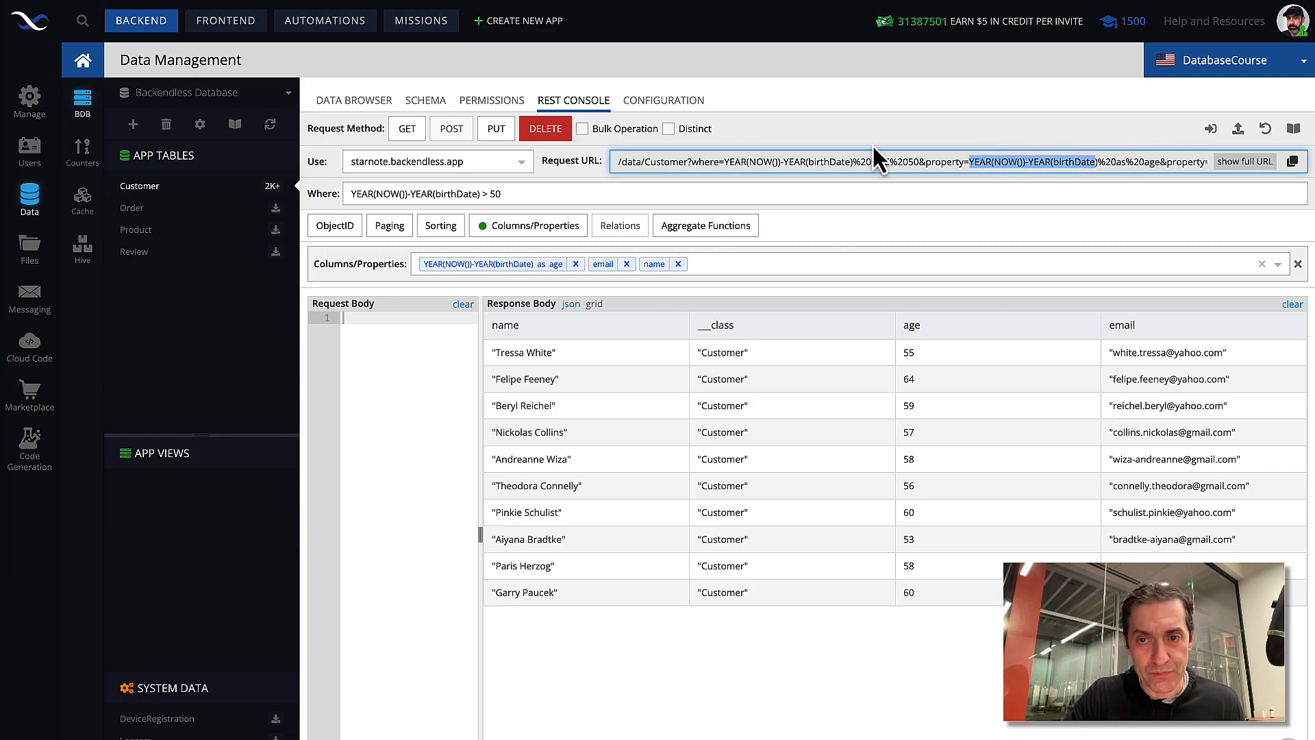
{"action": "left_click", "coordinate": [873, 107]}
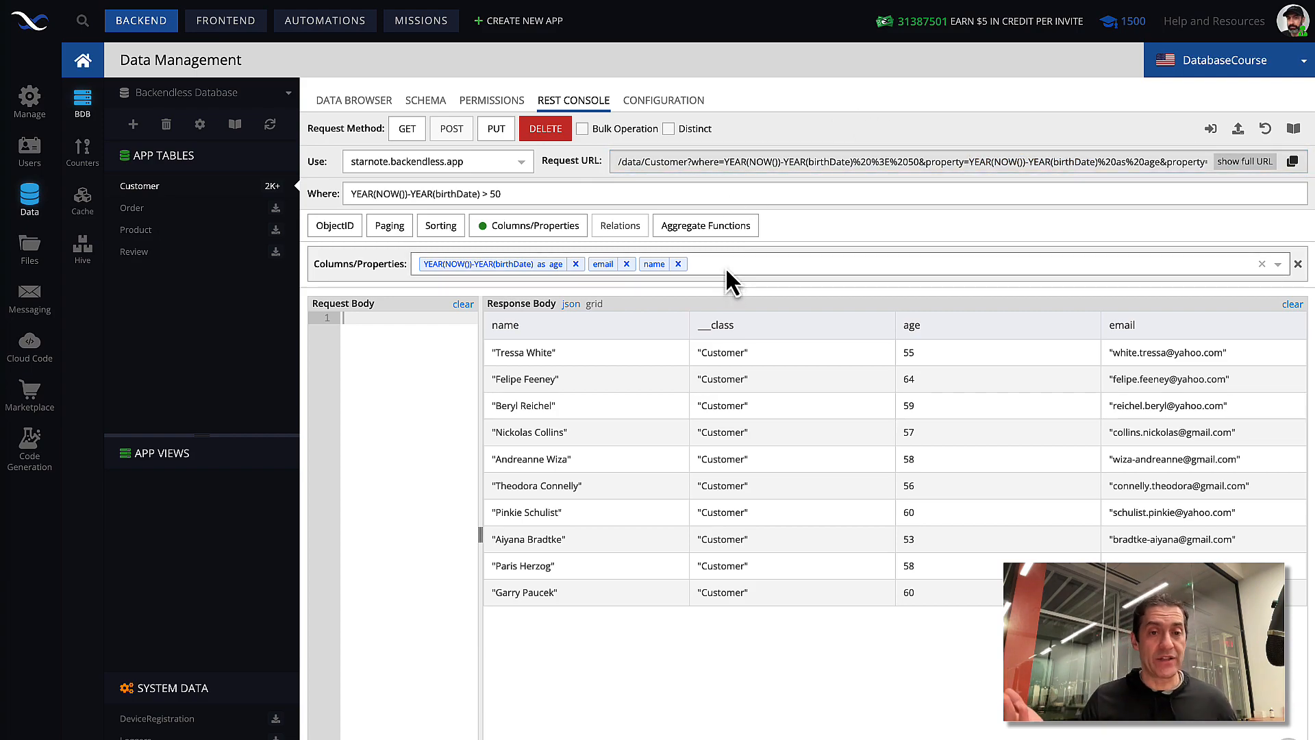